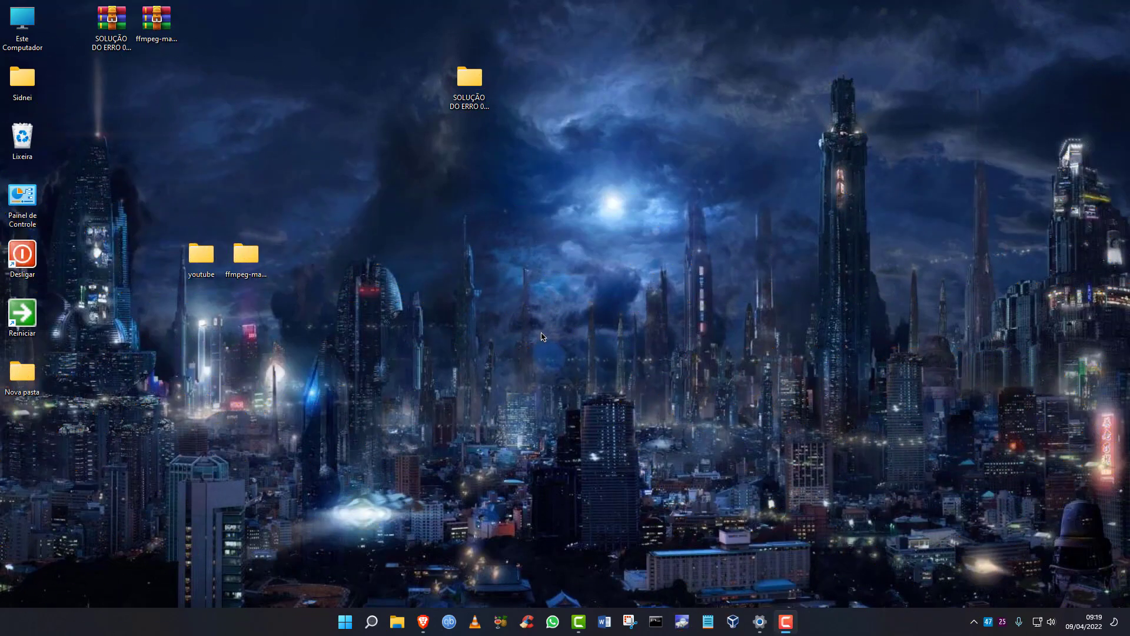
Step: Switch to Brave and review the aio runtimes search results, the Canal Virtual 0xc00007b video listing and the Visual C++ Runtime AIO page
left_click(423, 620)
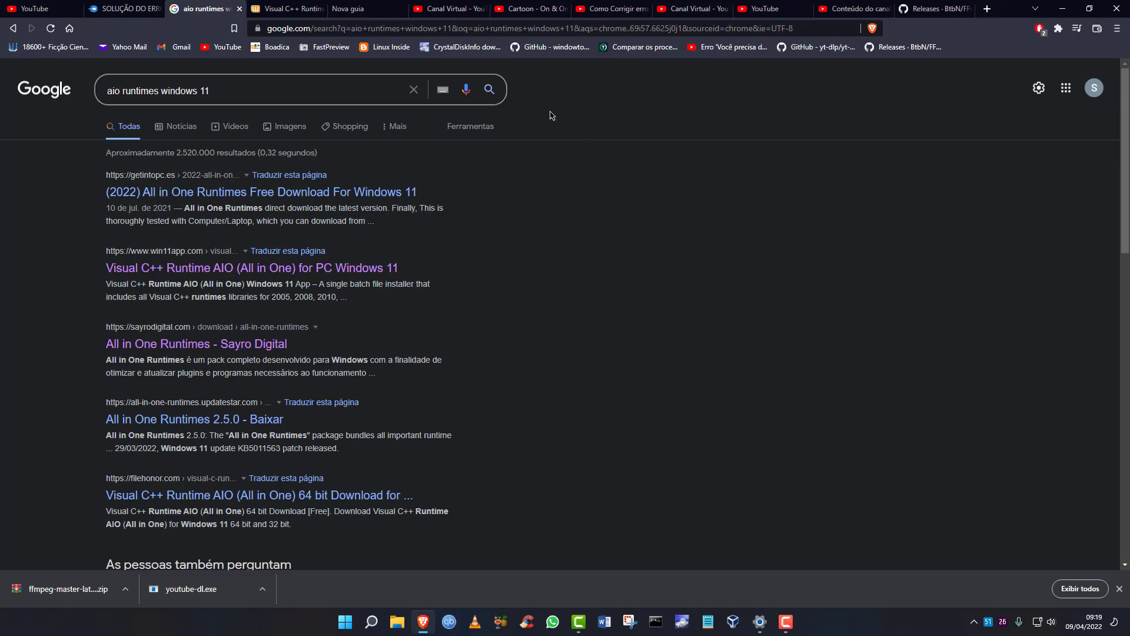
left_click(455, 14)
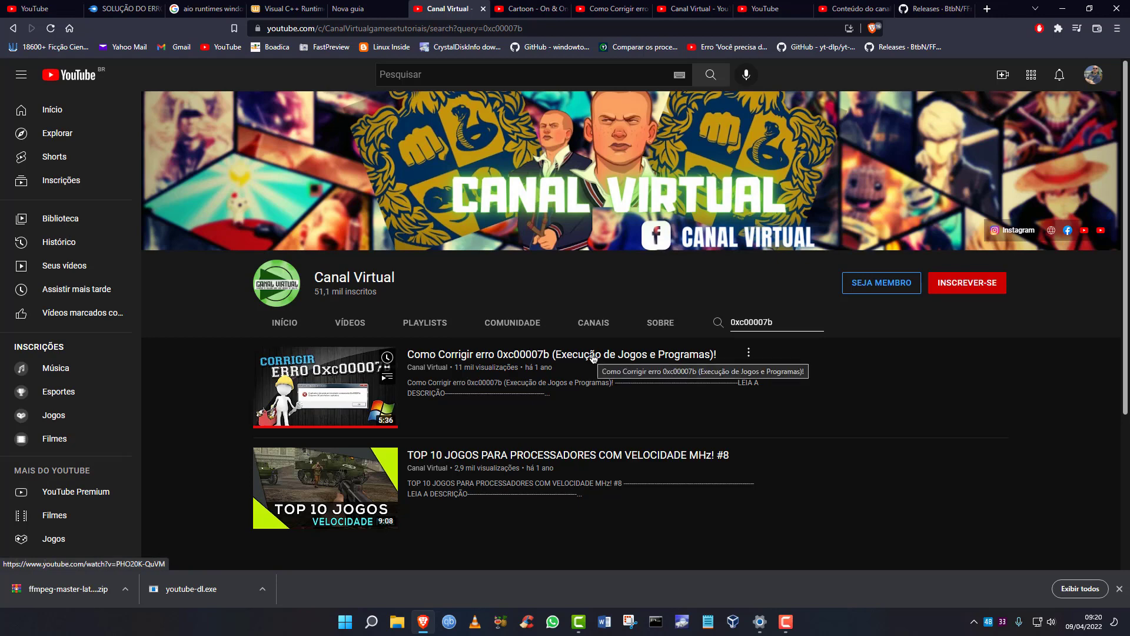
left_click(292, 10)
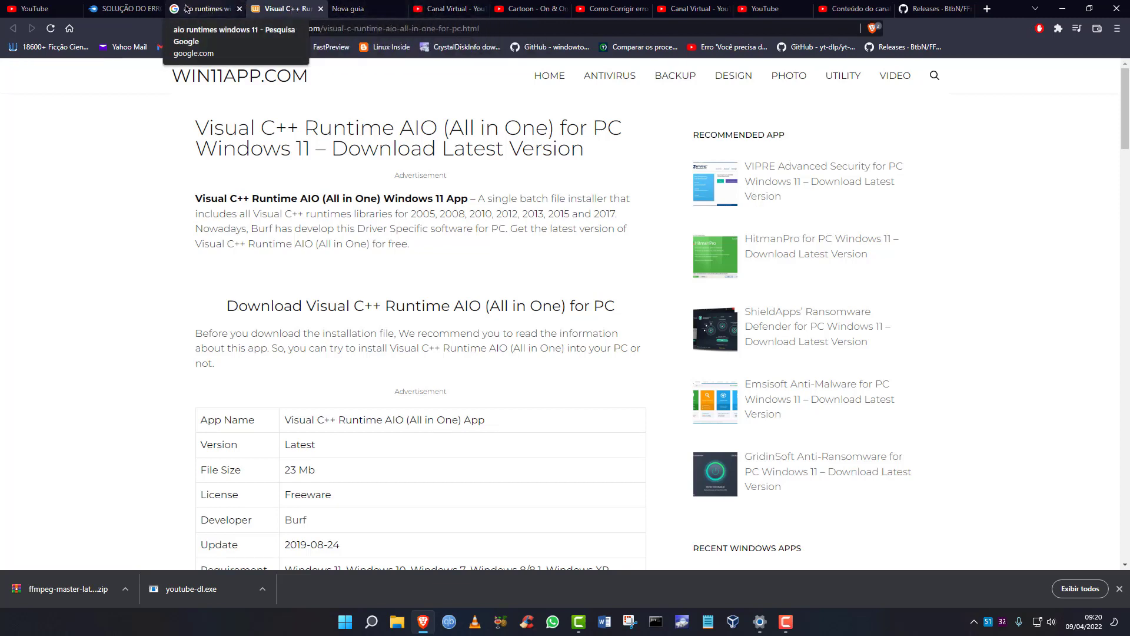
Step: View the MediaFire download of the SOLUÇÃO DO ERRO 0xc00007b archive and minimize the browser
left_click(118, 8)
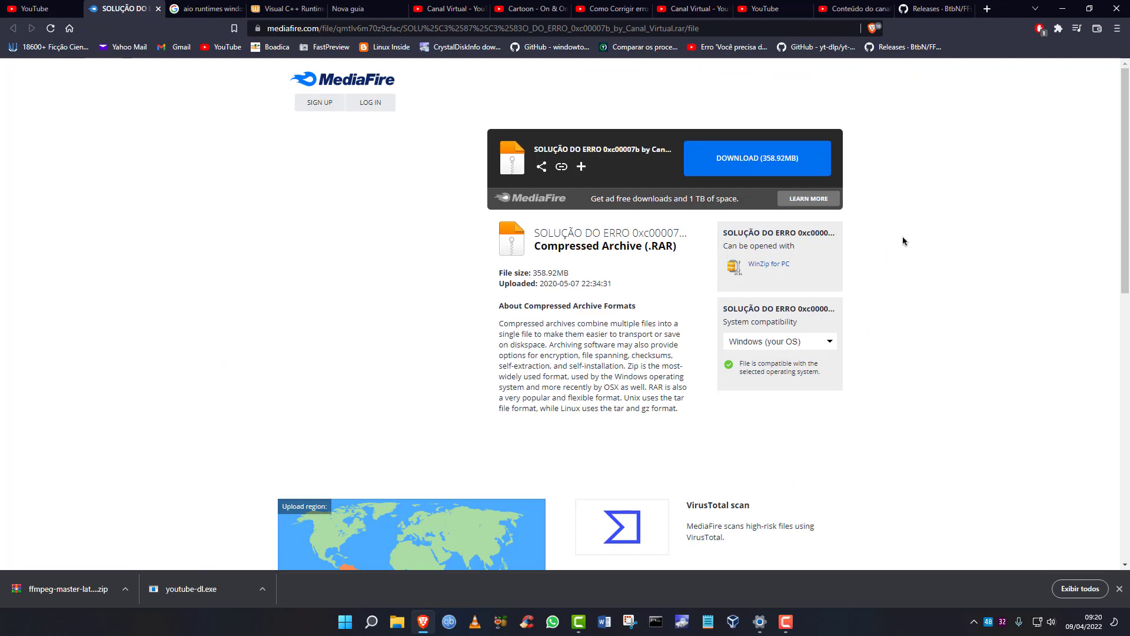
left_click(765, 160)
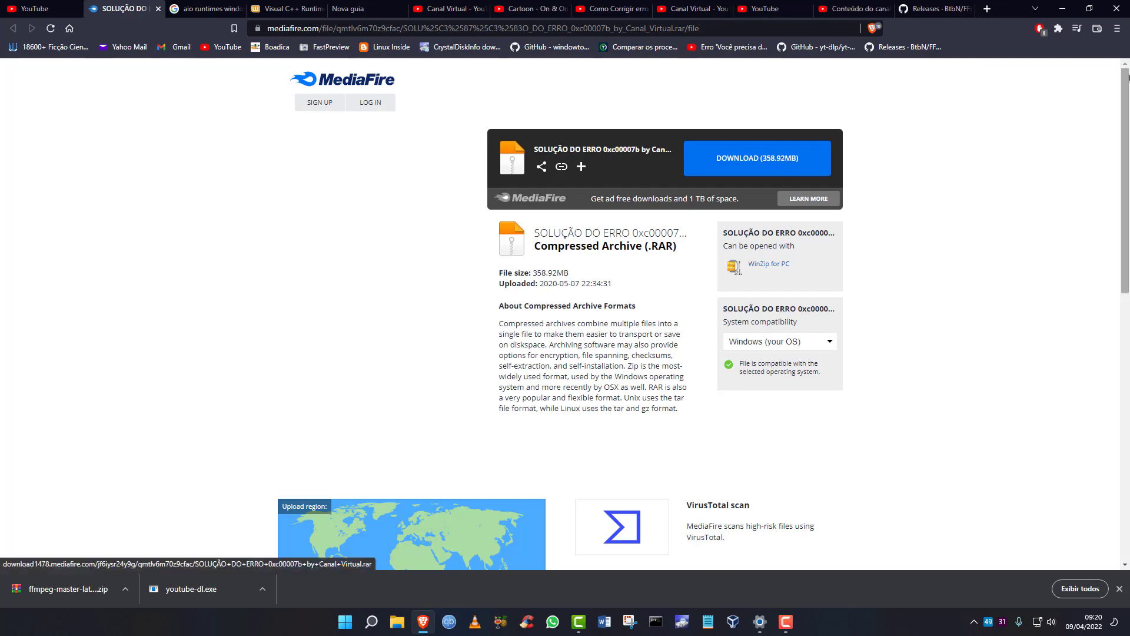
left_click(1063, 9)
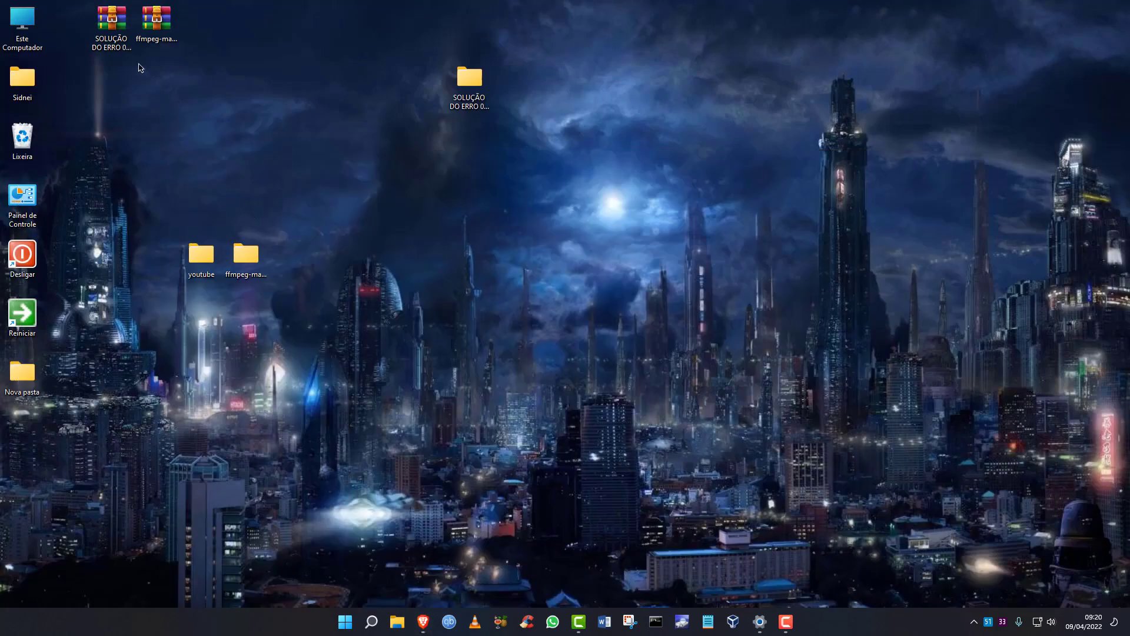
Step: Open the extracted SOLUÇÃO DO ERRO 0xc00007b folder on the desktop down to the aio-runtimes files and move its window aside
double_click(470, 84)
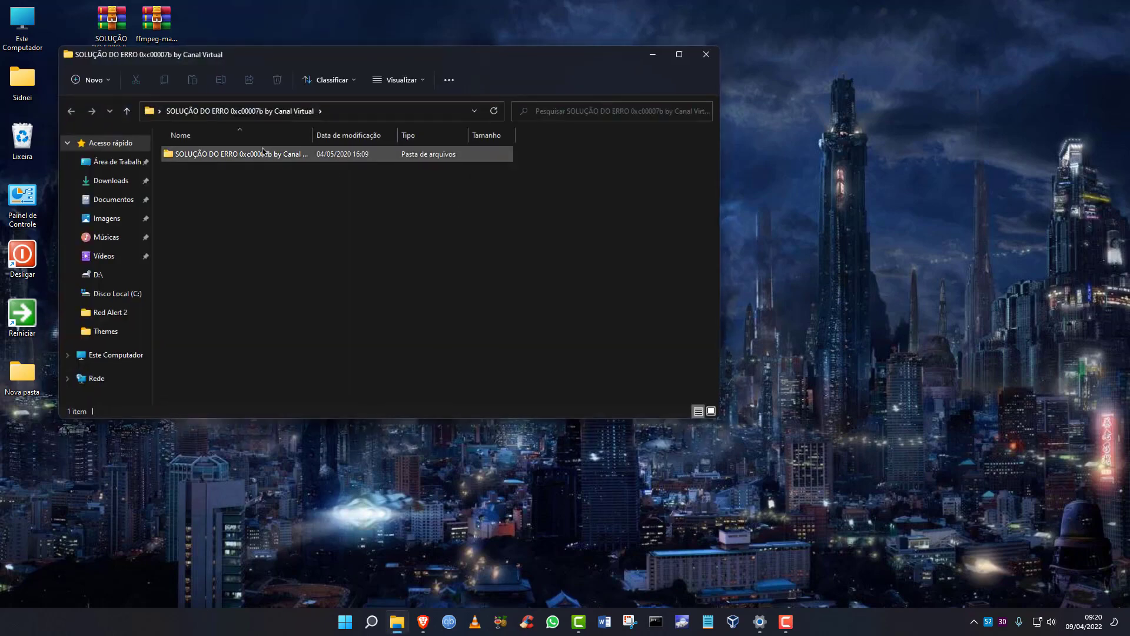
double_click(263, 151)
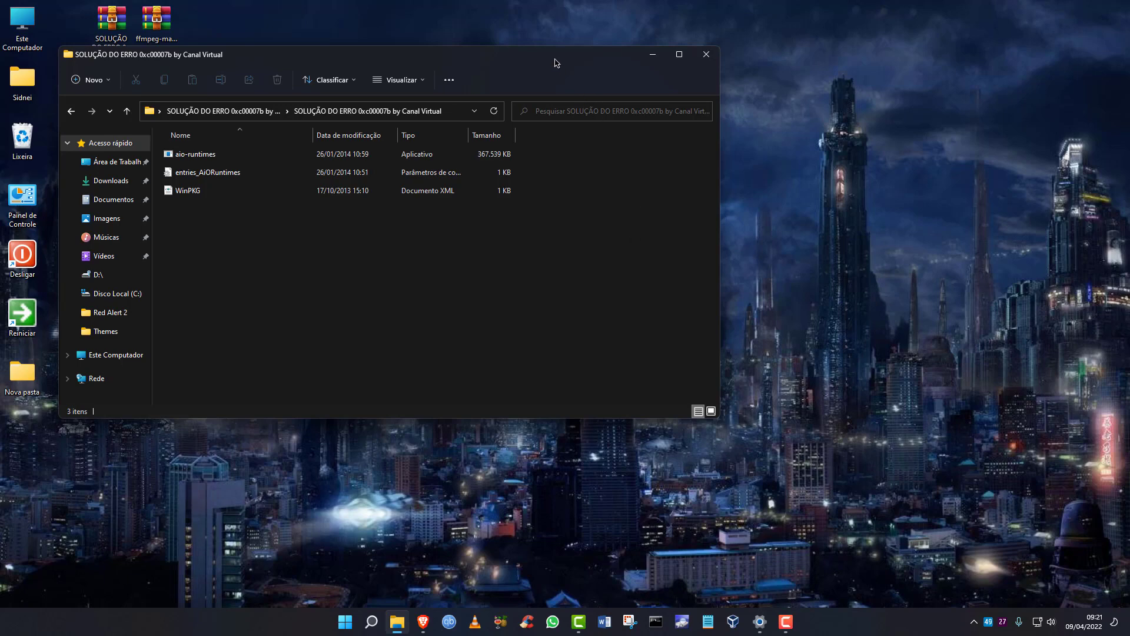
left_click_drag(559, 62, 909, 95)
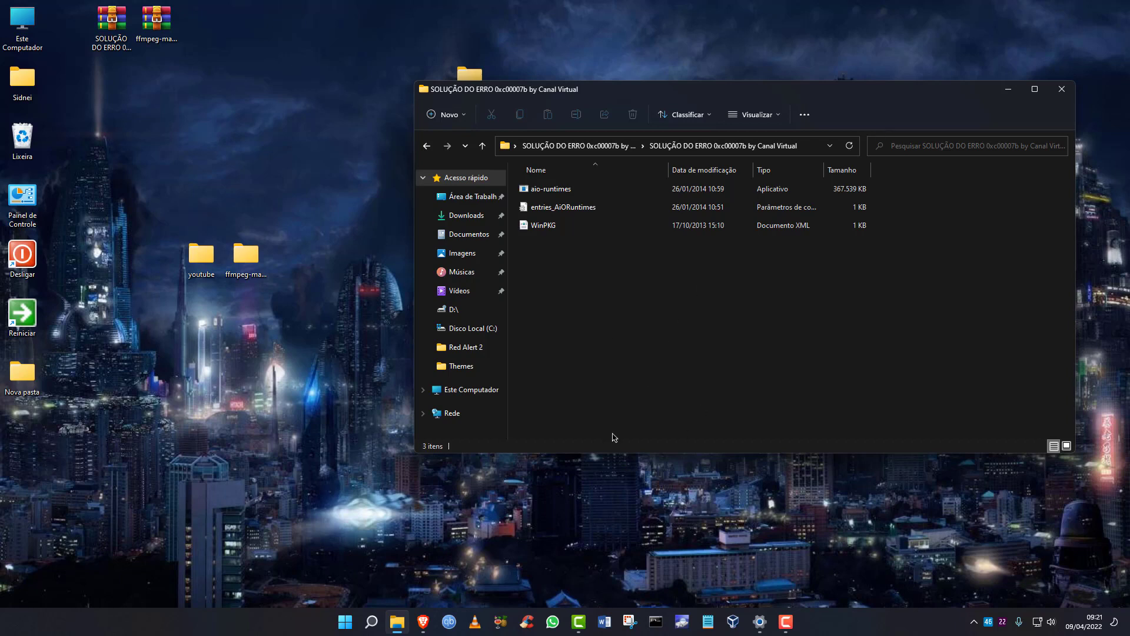
Step: Return to Brave and browse the uploaded videos of the Canal Virtual YouTube channel
left_click(423, 624)
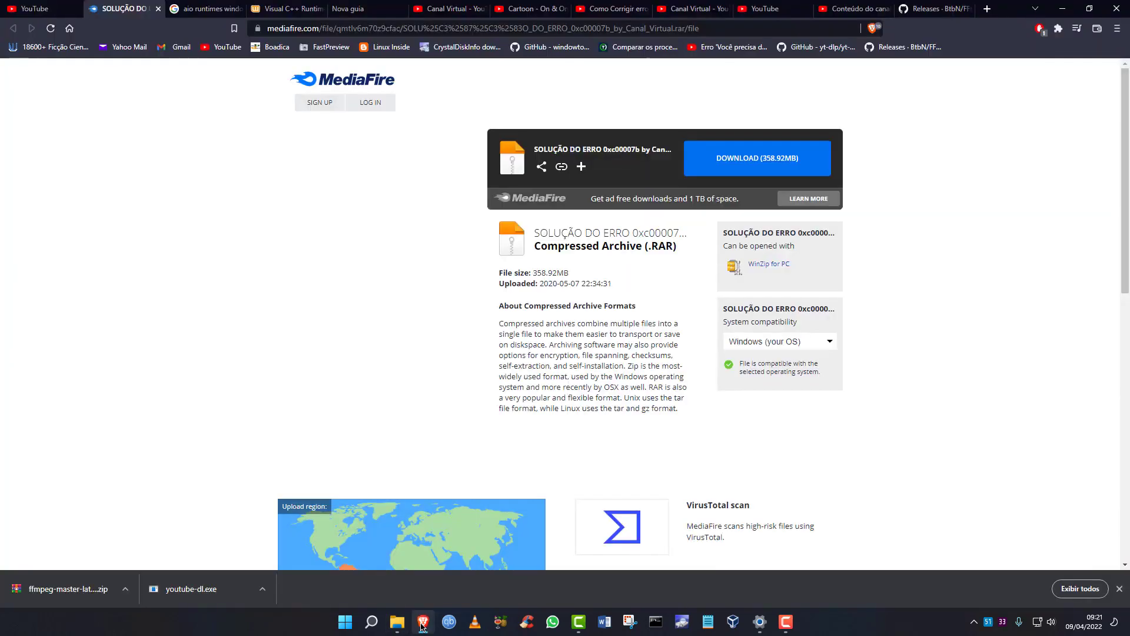
left_click(448, 10)
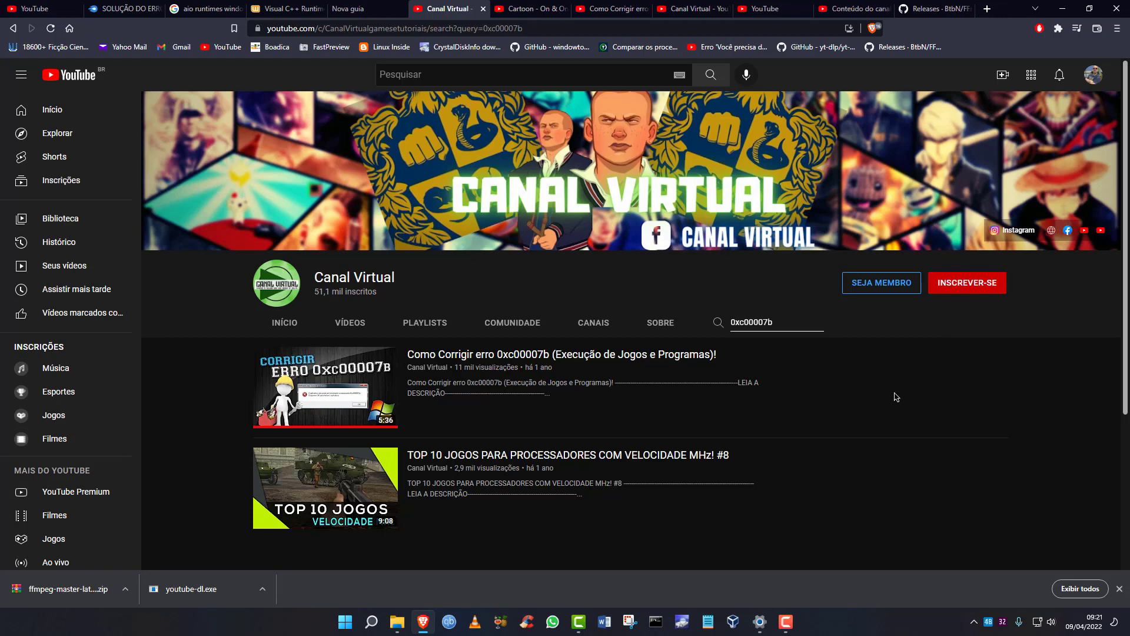
left_click(351, 326)
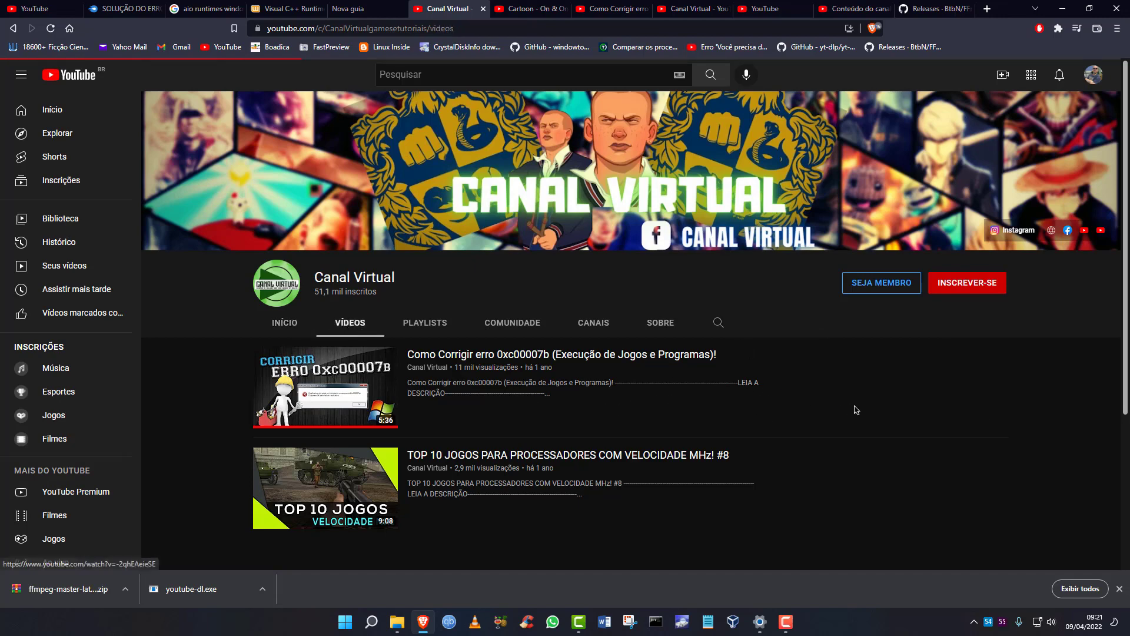
scroll(857, 410, "down", 5)
scroll(856, 410, "down", 8)
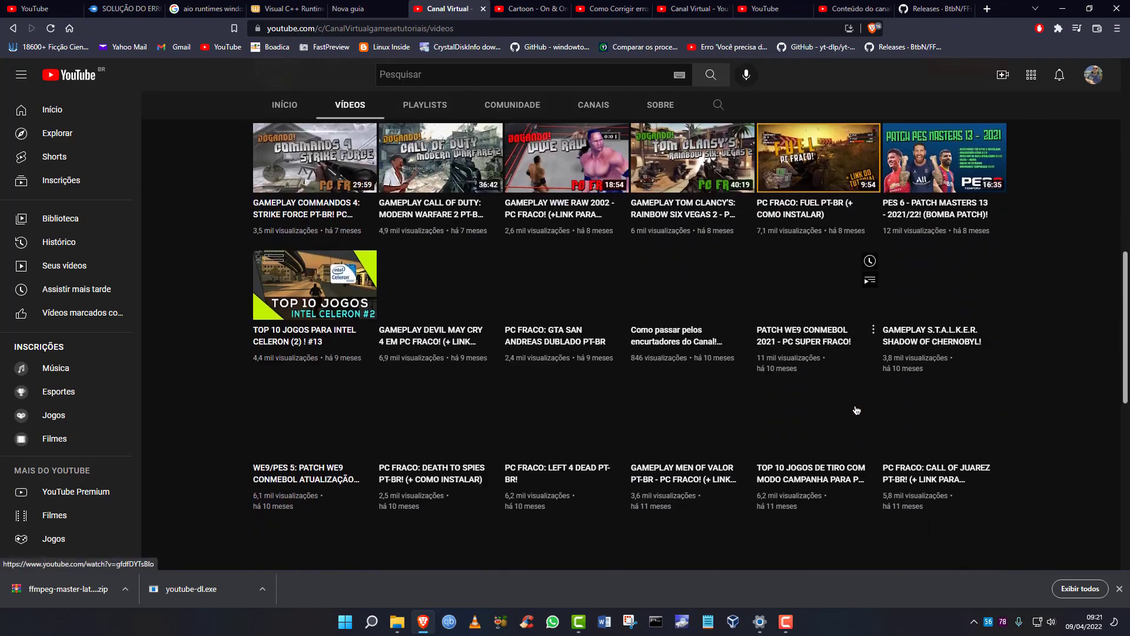
scroll(856, 409, "up", 1)
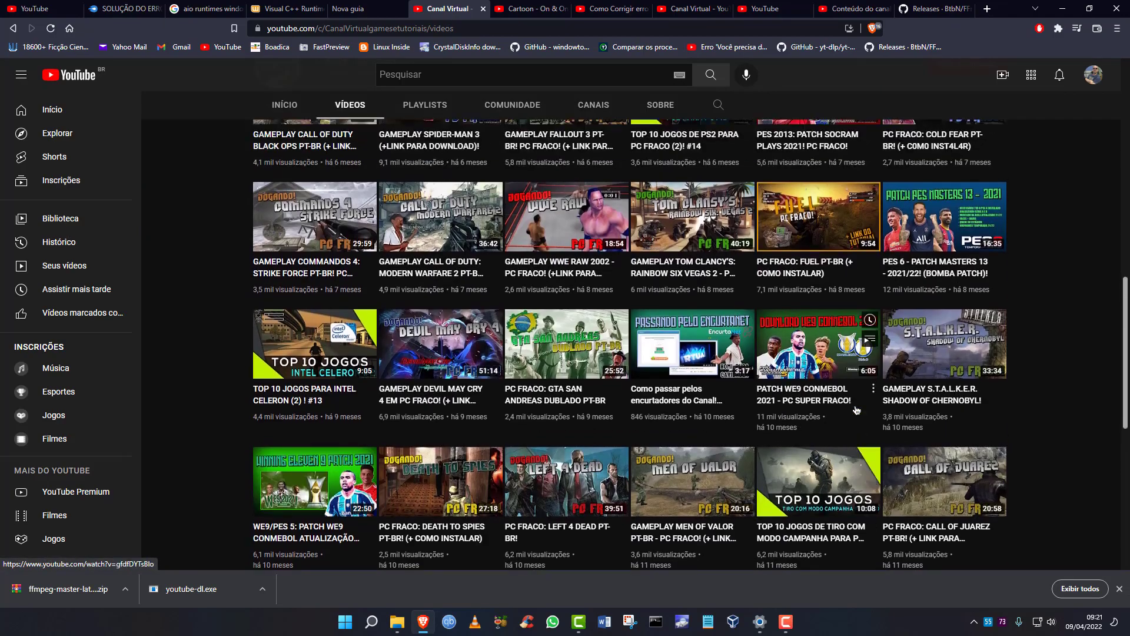
scroll(856, 410, "up", 12)
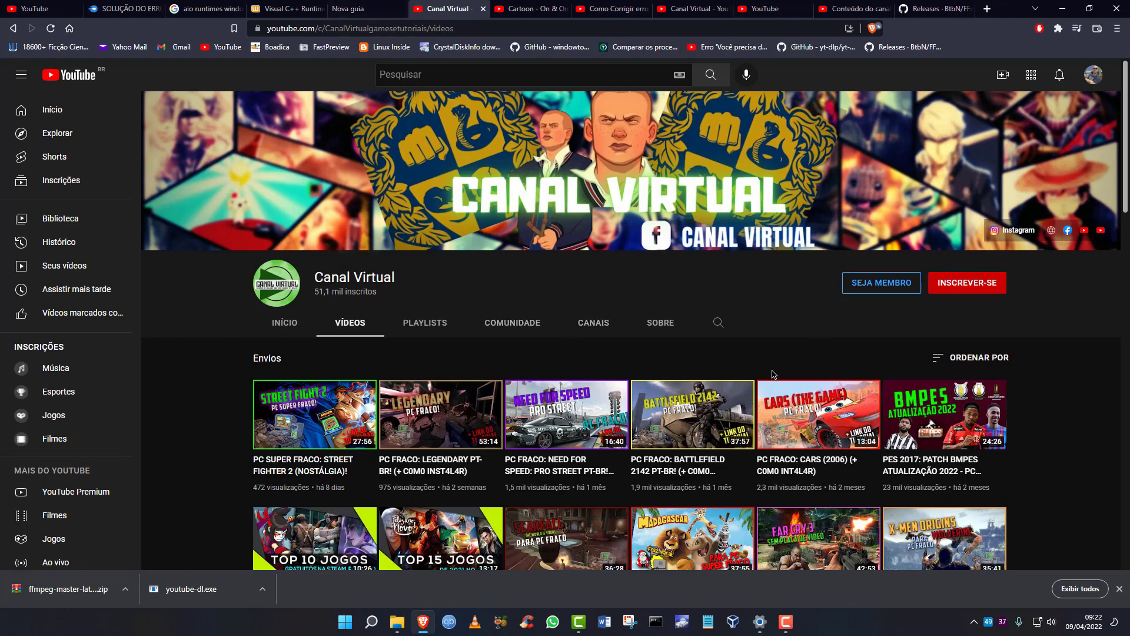
Step: Revisit the MediaFire archive page and the aio runtimes windows 11 search results, and minimize the browser
left_click(116, 12)
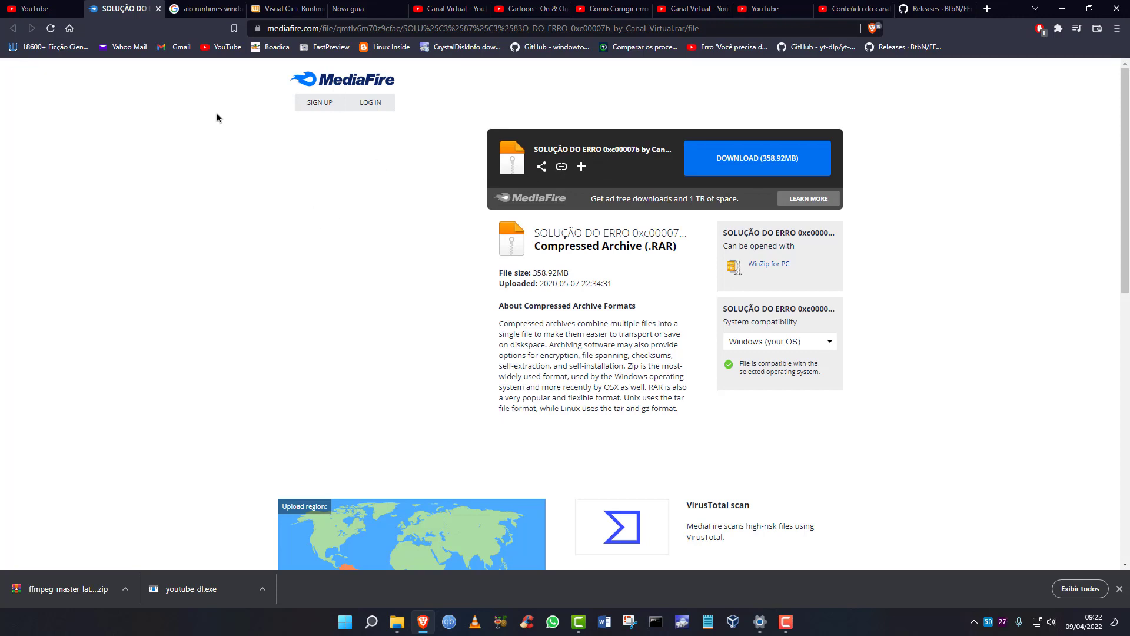
left_click(204, 10)
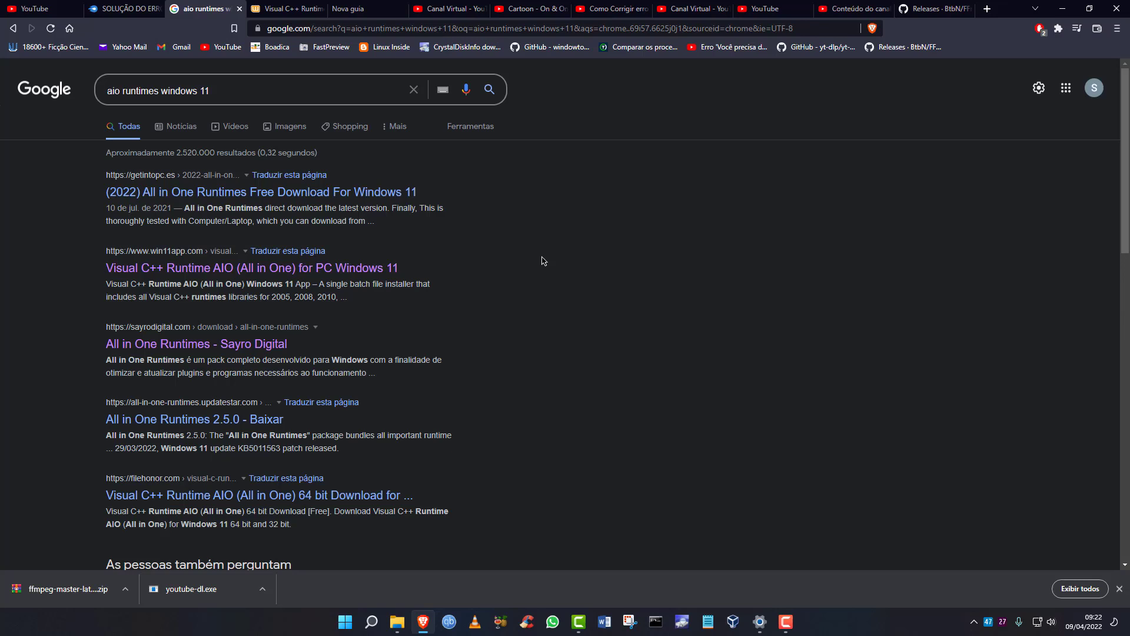
left_click(1059, 11)
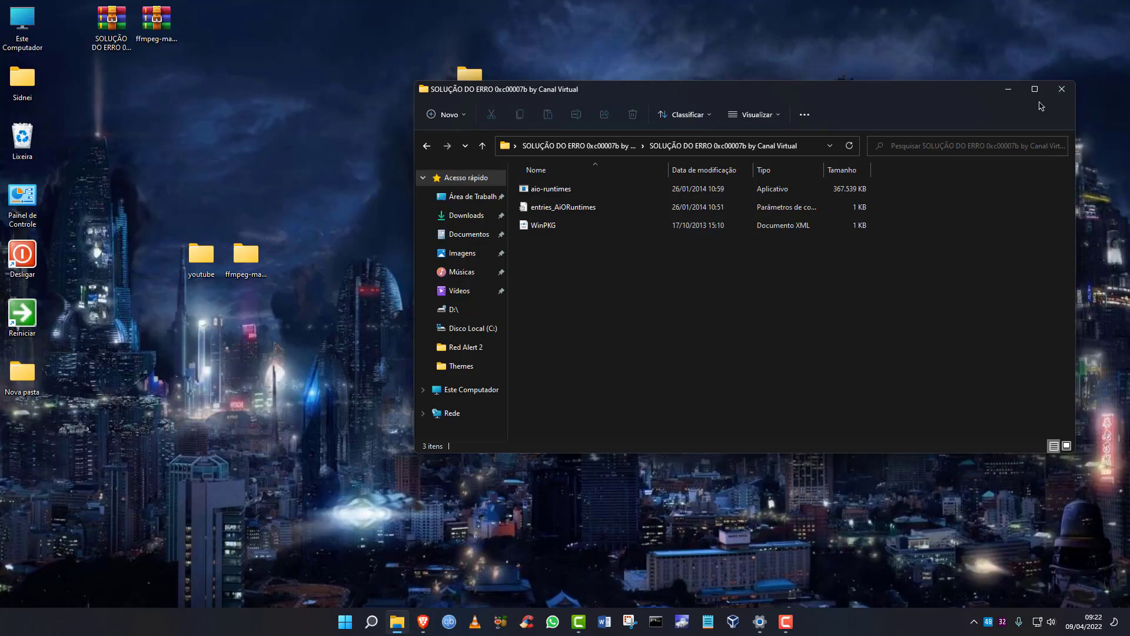
Step: Close the SOLUÇÃO DO ERRO folder window and open the youtube folder on the desktop
left_click(1063, 91)
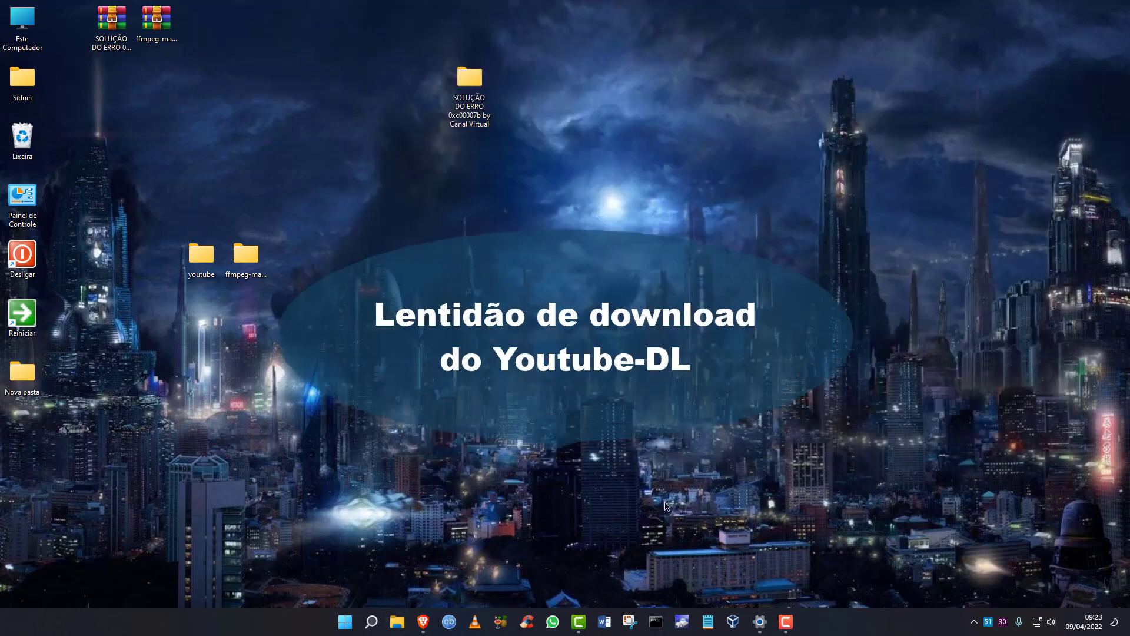
left_click(196, 256)
double_click(196, 256)
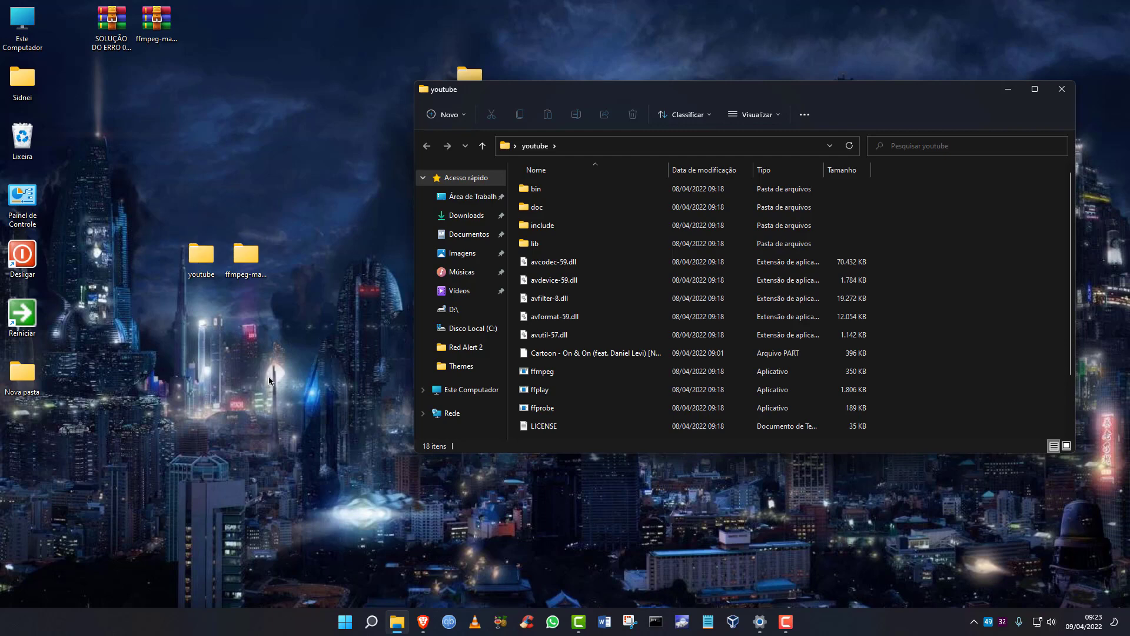
Step: Switch to Brave and locate the youtube-dl.exe download on youtube-dl.org and the win64-gpl-shared build among the FFmpeg-Builds releases on GitHub
left_click(421, 625)
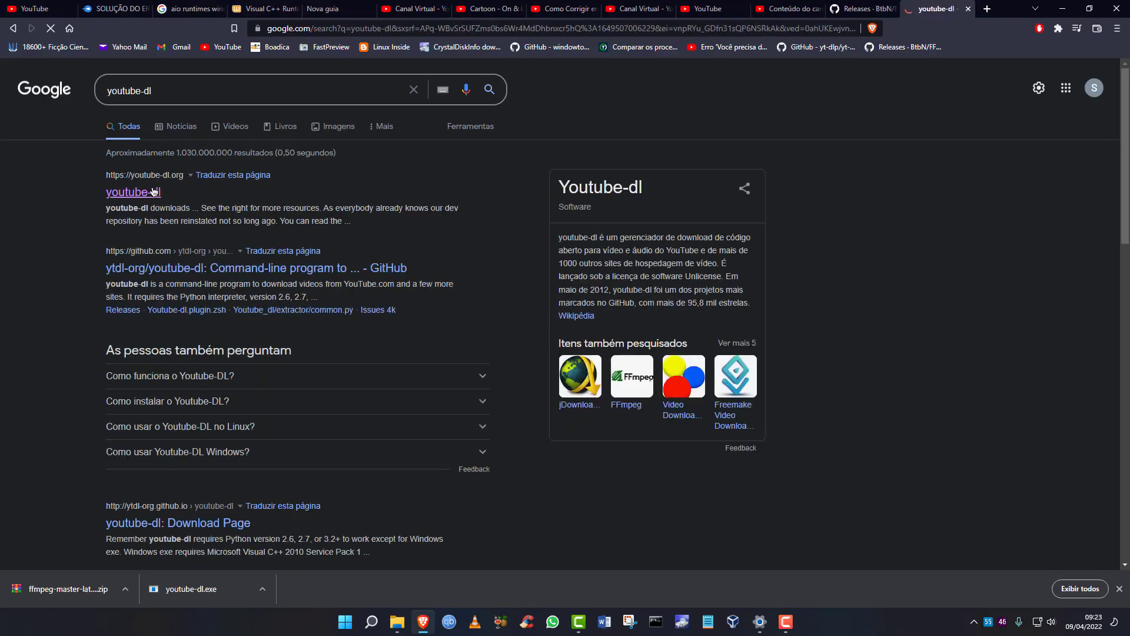
left_click(150, 193)
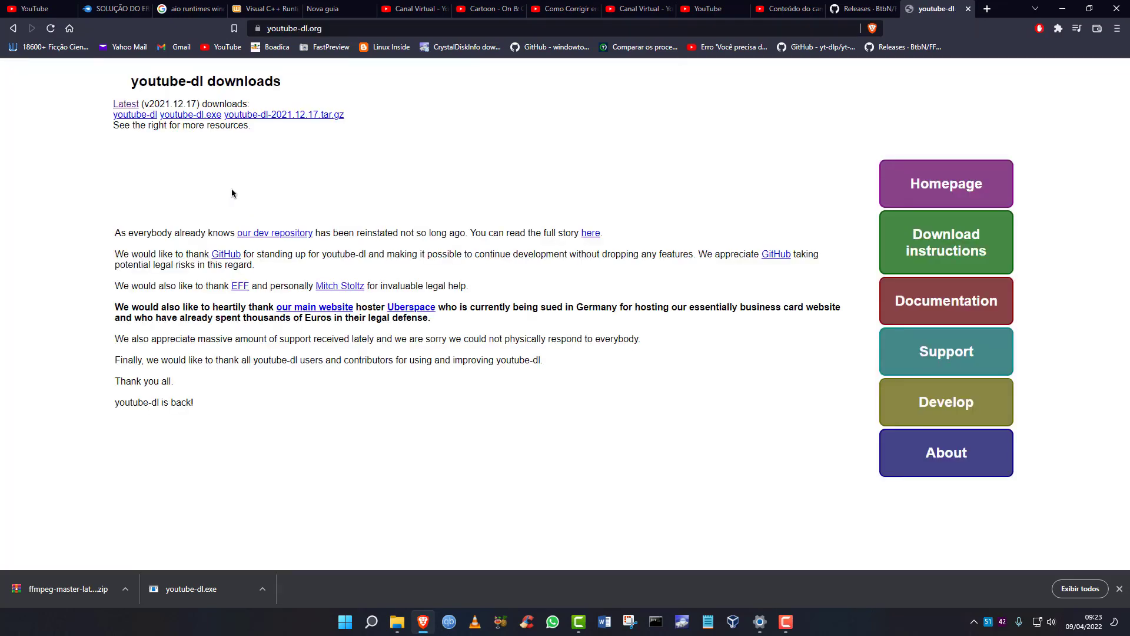
left_click(195, 117)
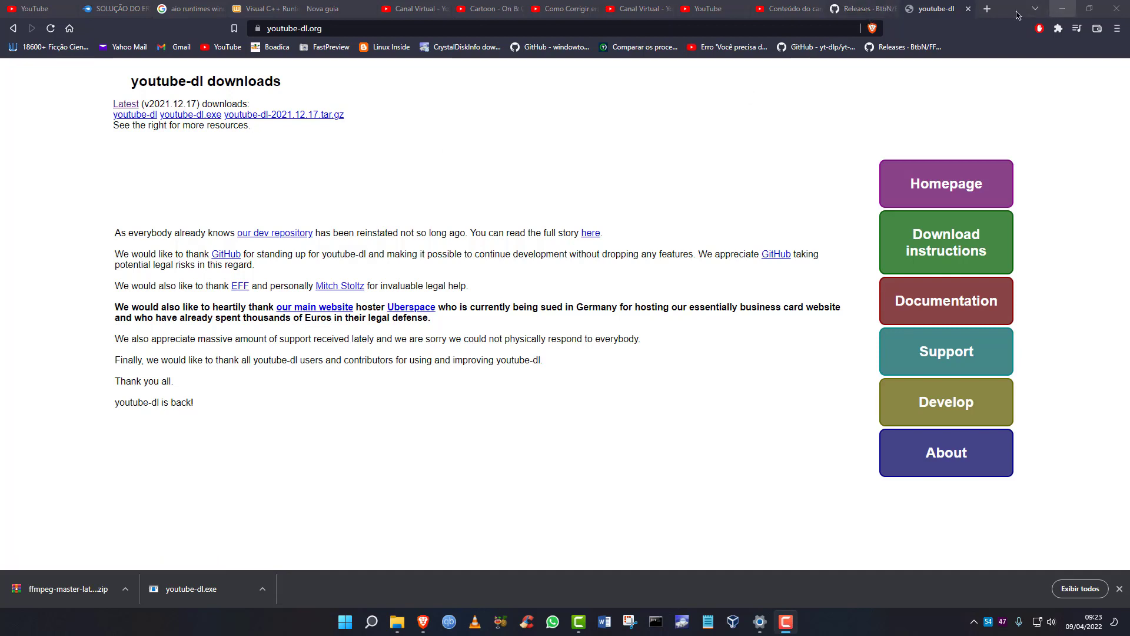
left_click(867, 11)
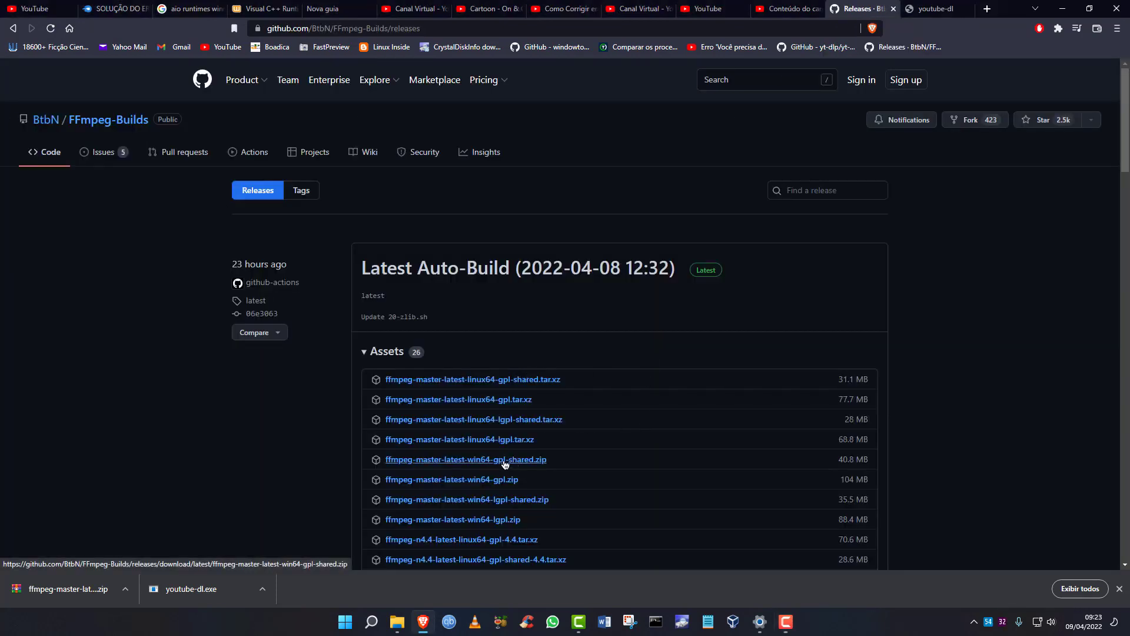
left_click(1062, 8)
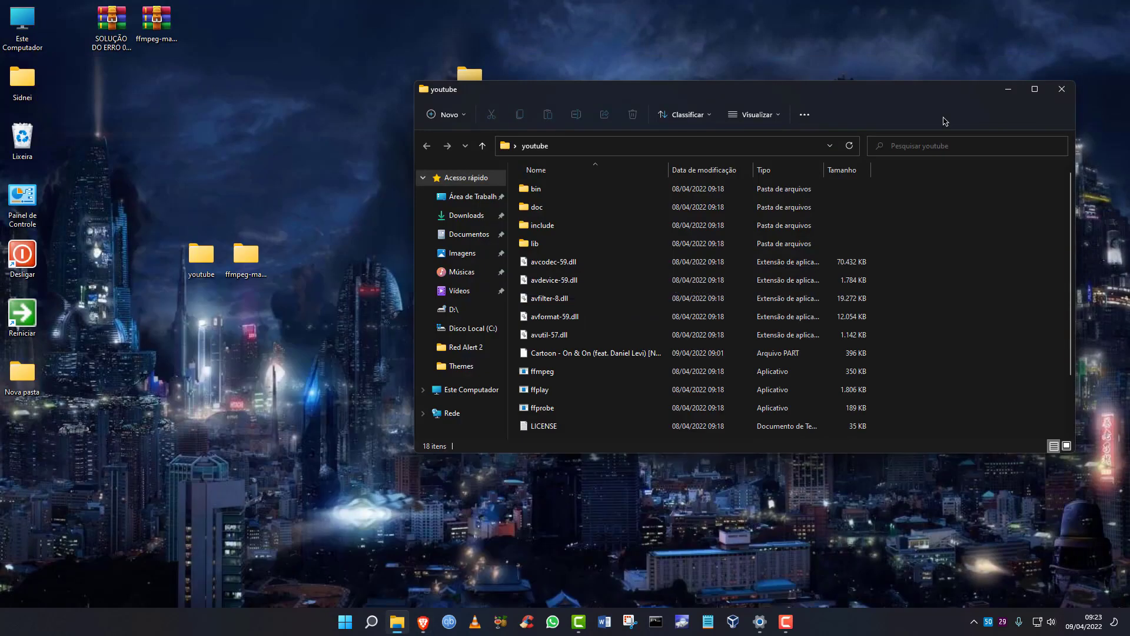
Step: Examine the files in the desktop youtube folder and open its bin subfolder
double_click(201, 260)
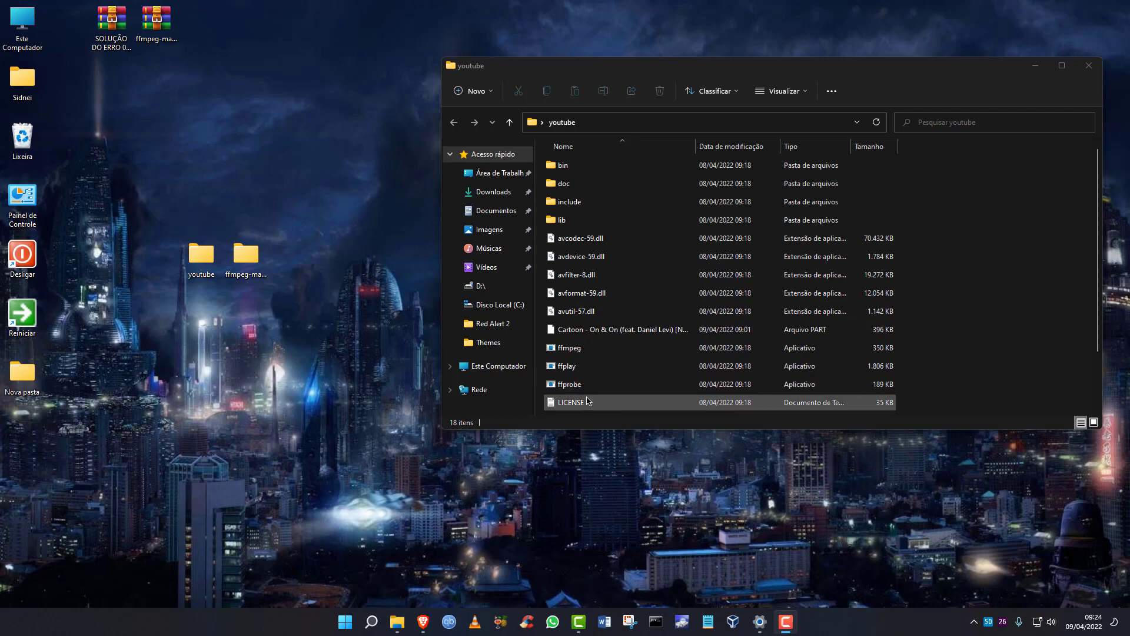
scroll(623, 371, "down", 2)
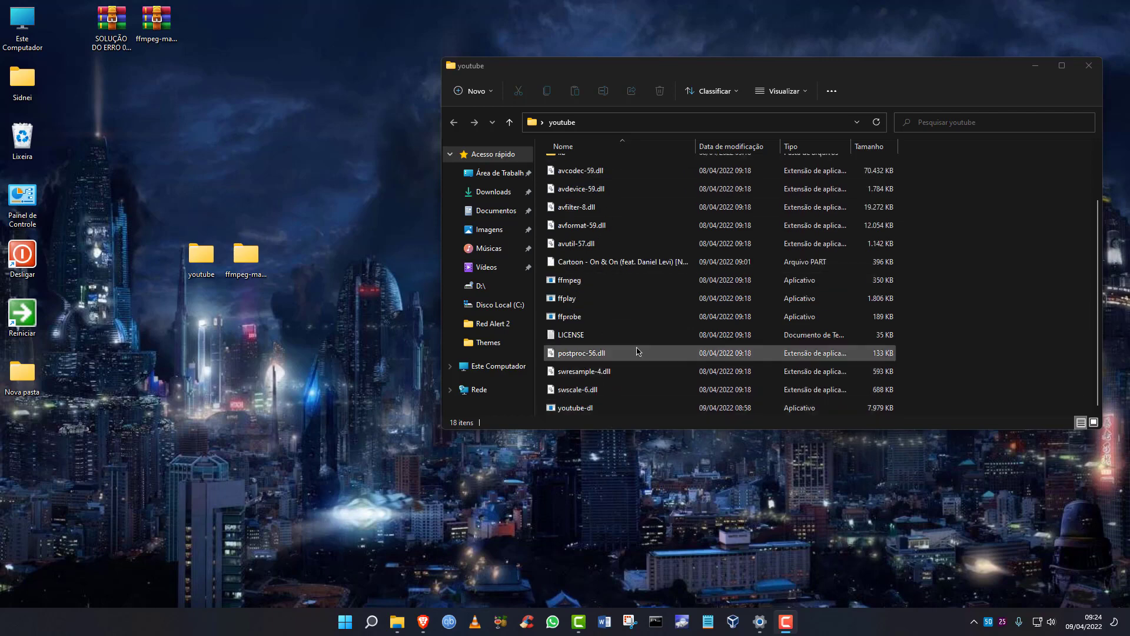
scroll(638, 352, "up", 1)
double_click(591, 169)
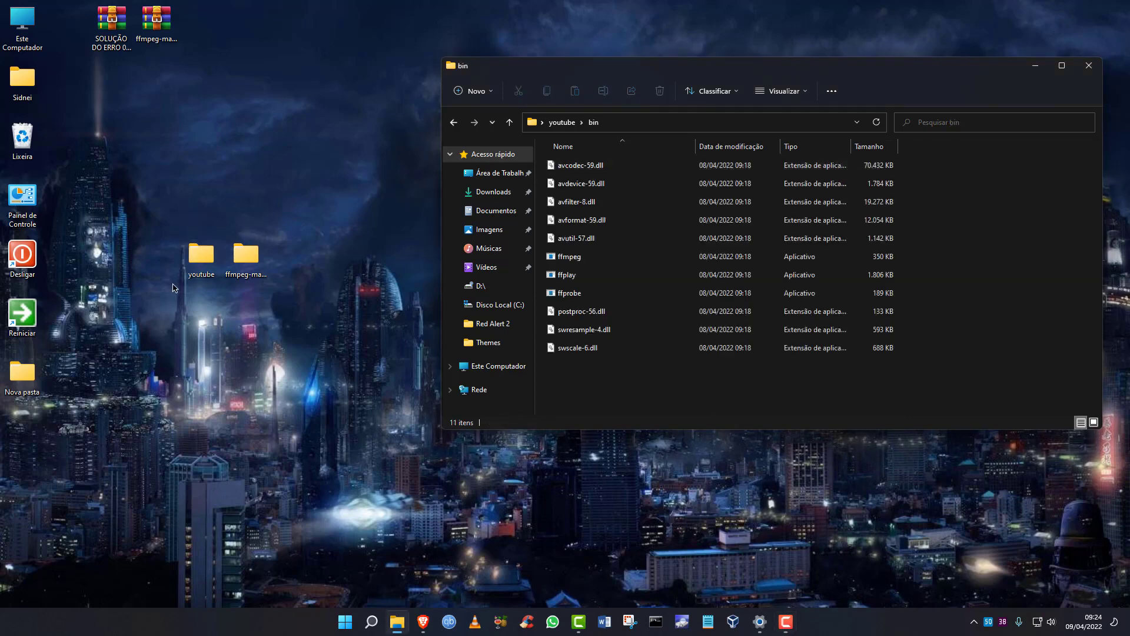
Step: Inspect the bin folder inside the extracted ffmpeg-master-latest-win64-gpl-shared folder and close that window
left_click(250, 256)
double_click(251, 256)
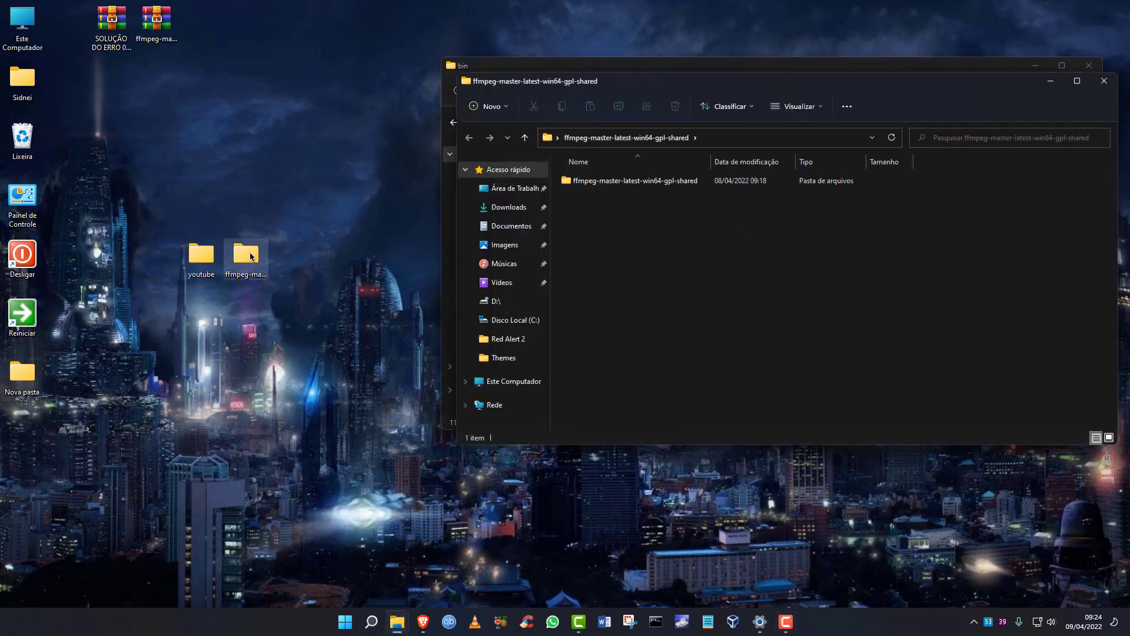
double_click(589, 180)
double_click(585, 181)
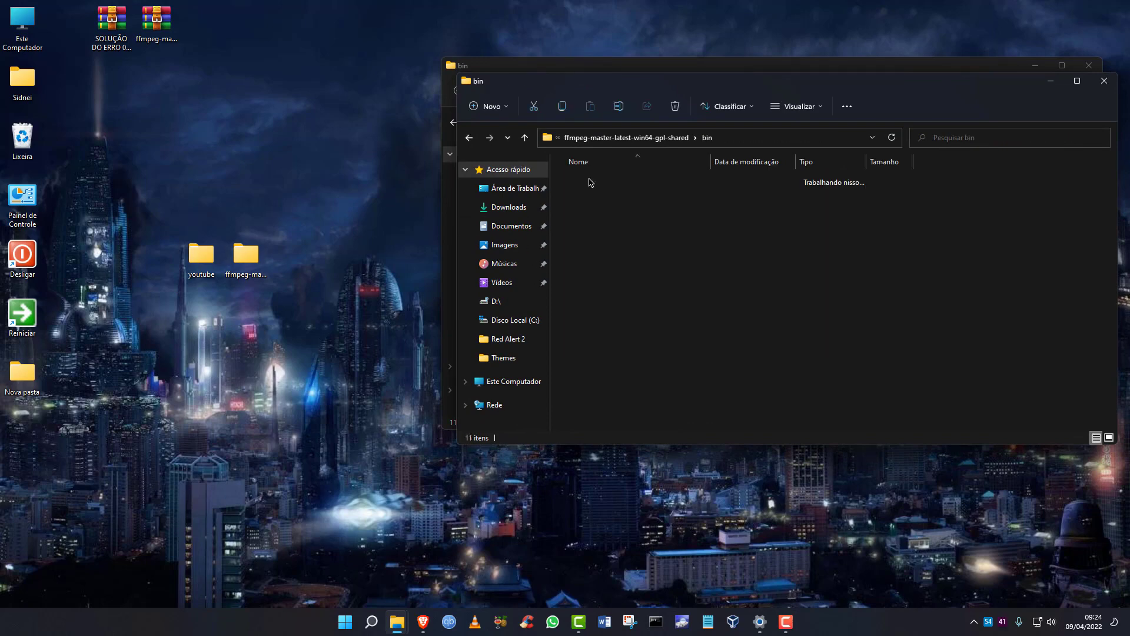
left_click(1104, 80)
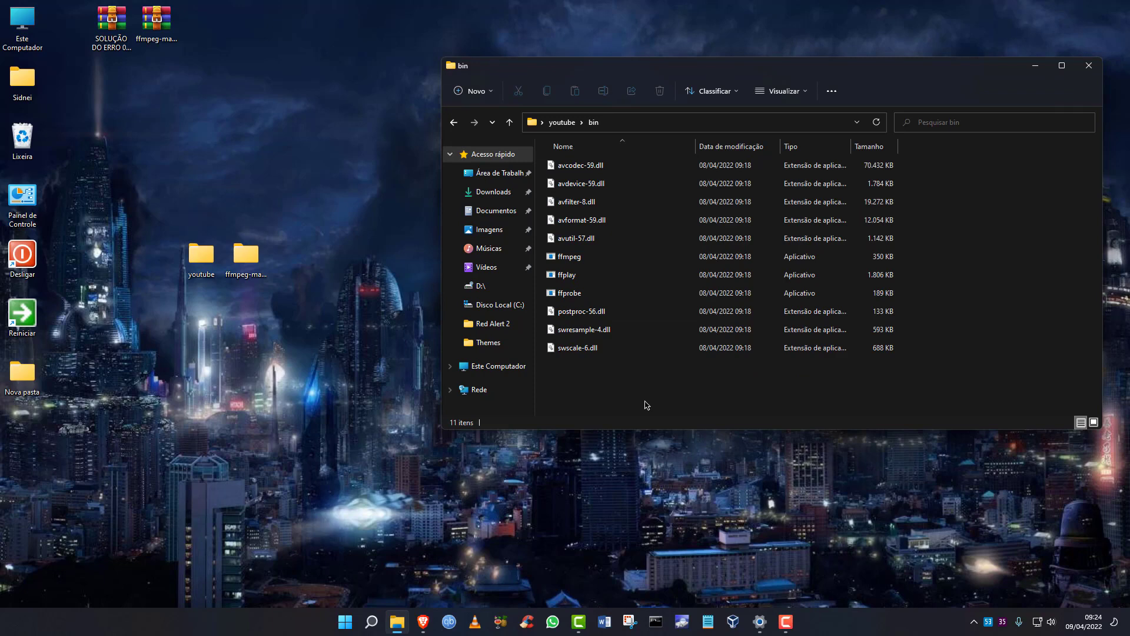
Step: Reopen the youtube folder, close the leftover bin window and open Windows Terminal in the youtube folder
double_click(203, 256)
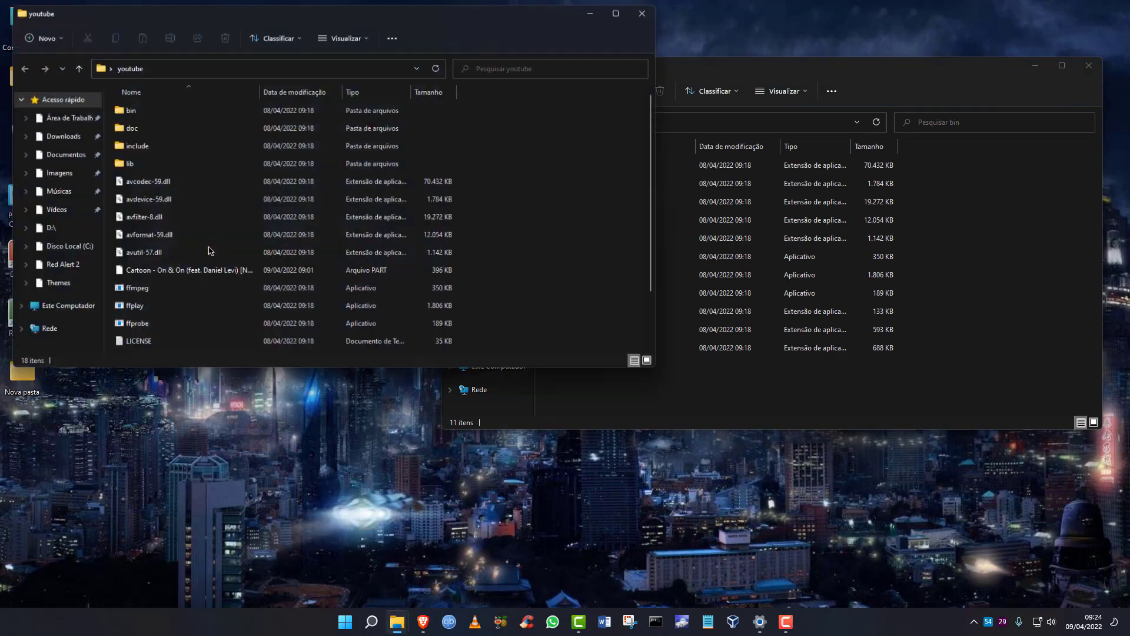
scroll(365, 253, "down", 2)
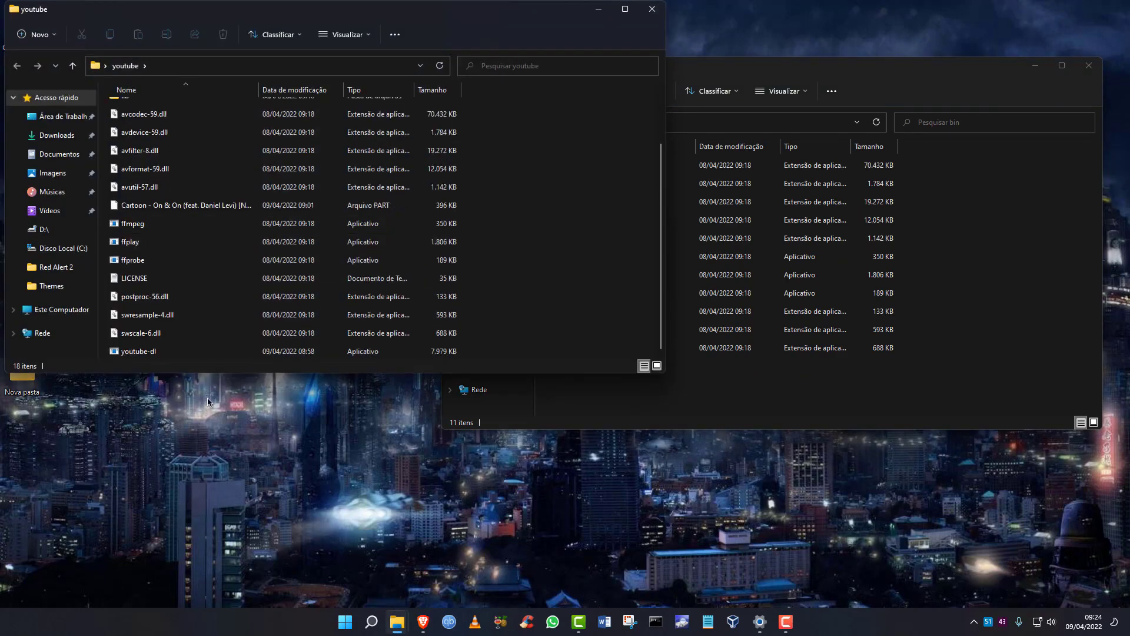
left_click(1088, 67)
right_click(586, 263)
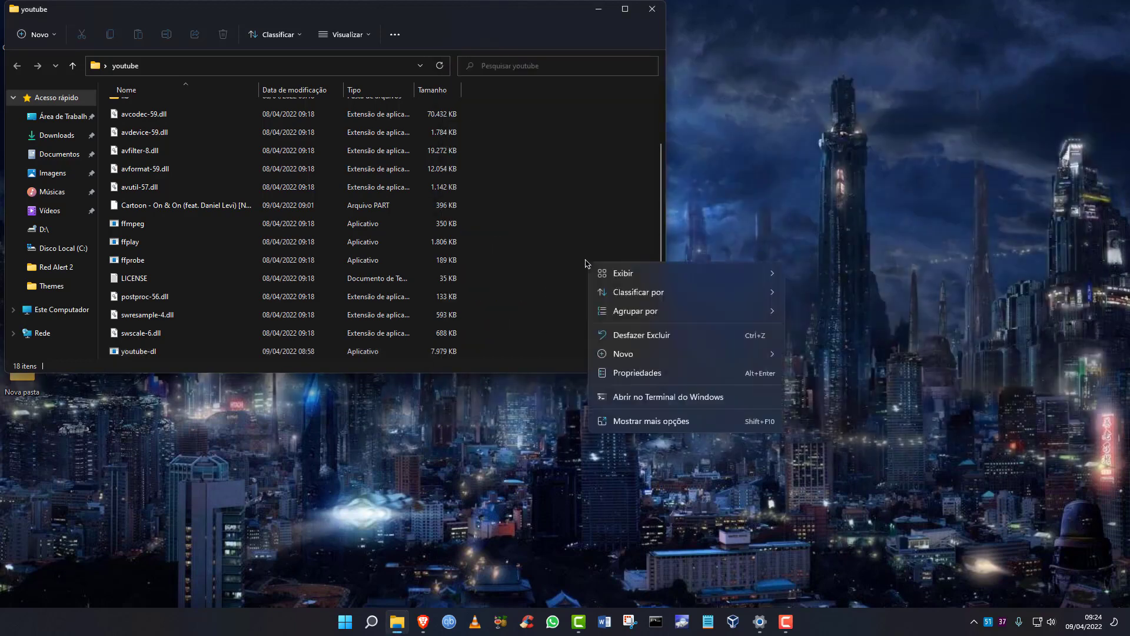
left_click(643, 400)
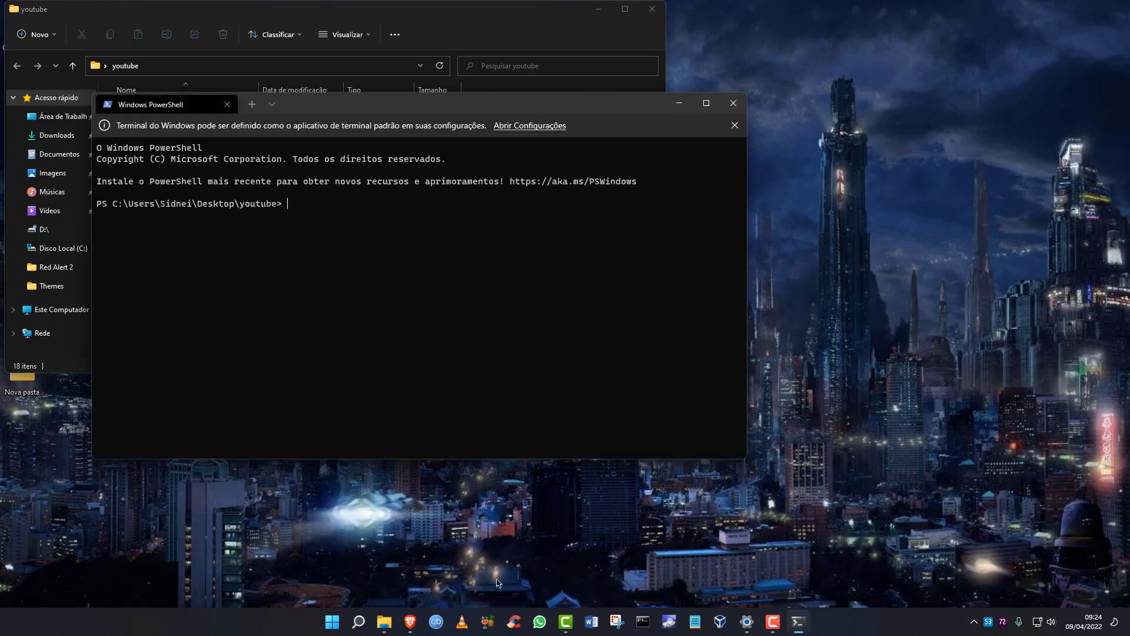
Step: Copy the URL of the "Cartoon - On & On" YouTube video in Brave and return to Windows Terminal
left_click(410, 621)
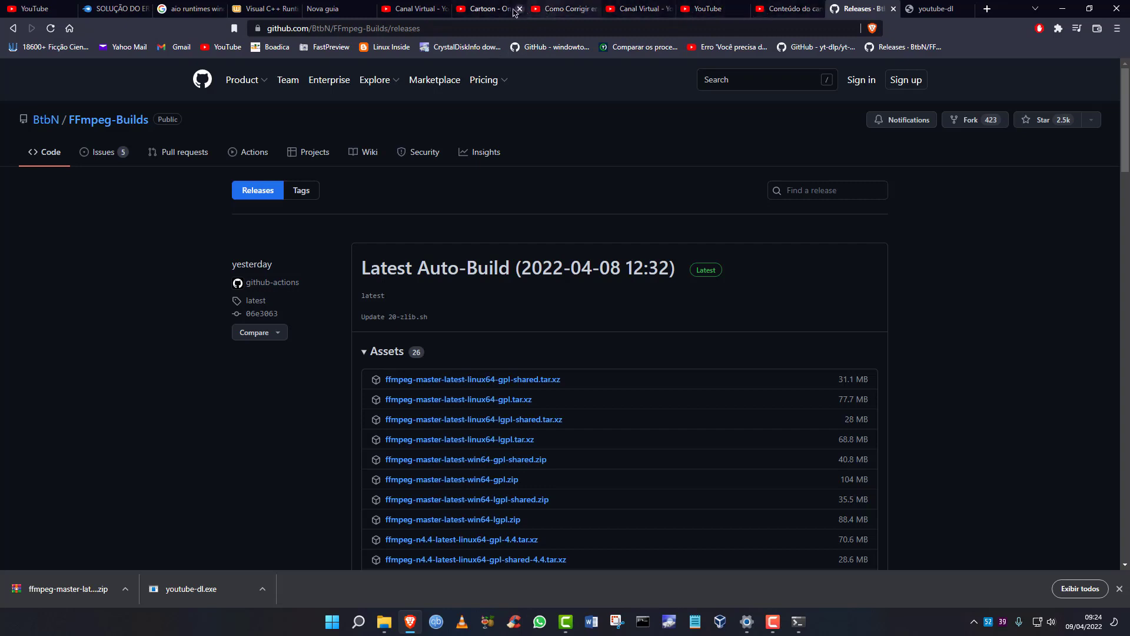
left_click(495, 13)
left_click(472, 31)
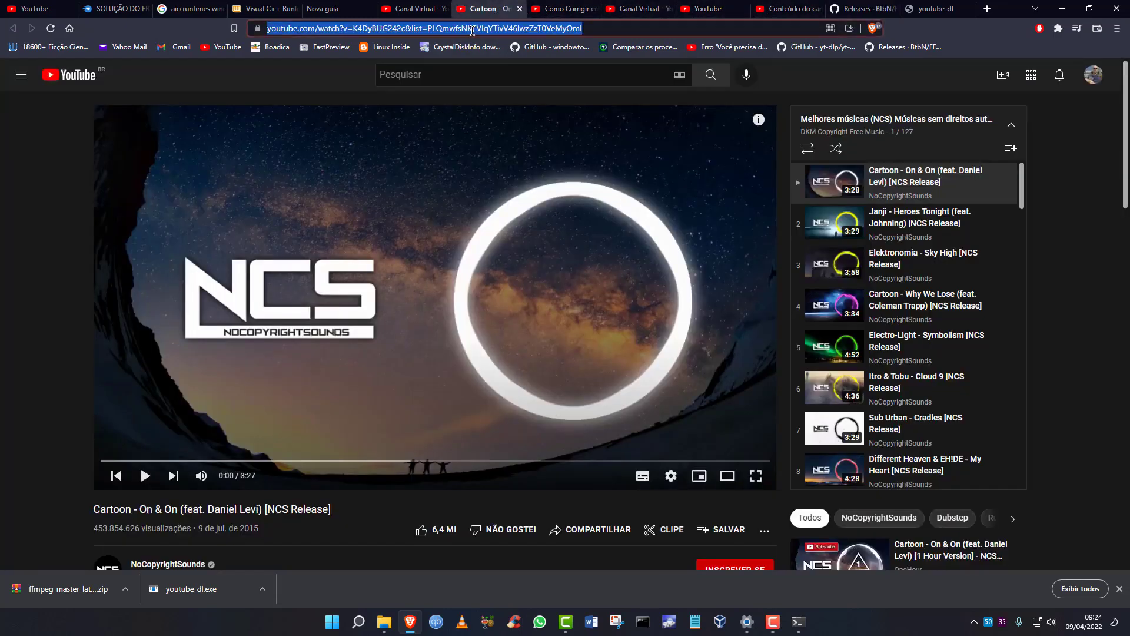
right_click(471, 30)
left_click(533, 104)
left_click(799, 623)
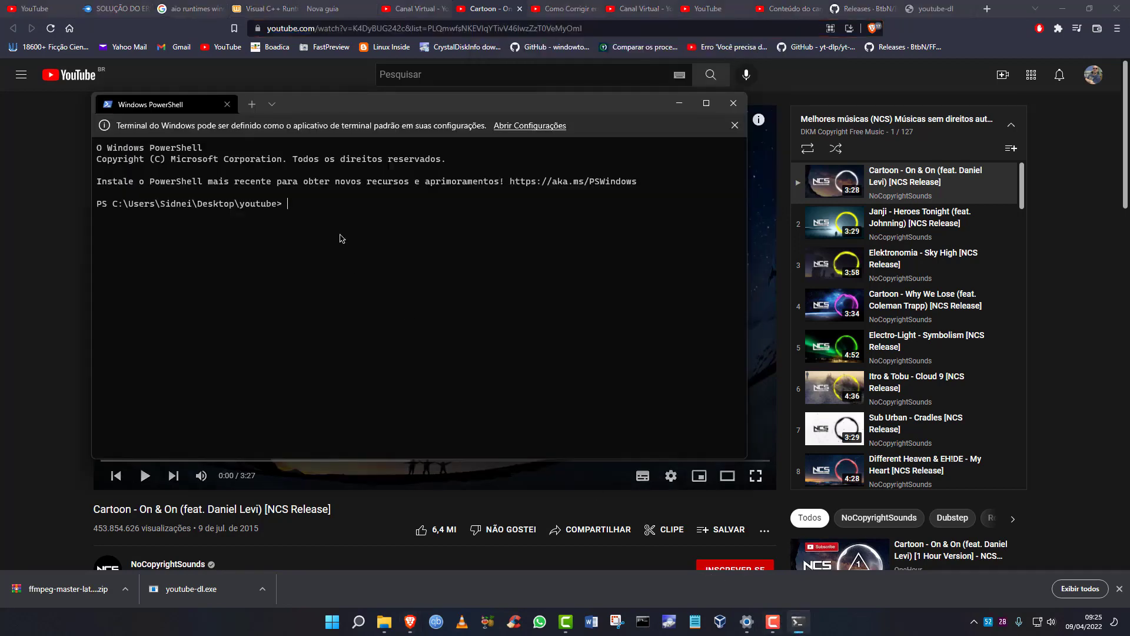
type("you")
key("Tab")
type("-F")
type("https://www.youtube.com/watch?v=K4DyBUG242c&list=PLQmwfsNKEVlqYTivV46lwzZzT0VeMyOmI")
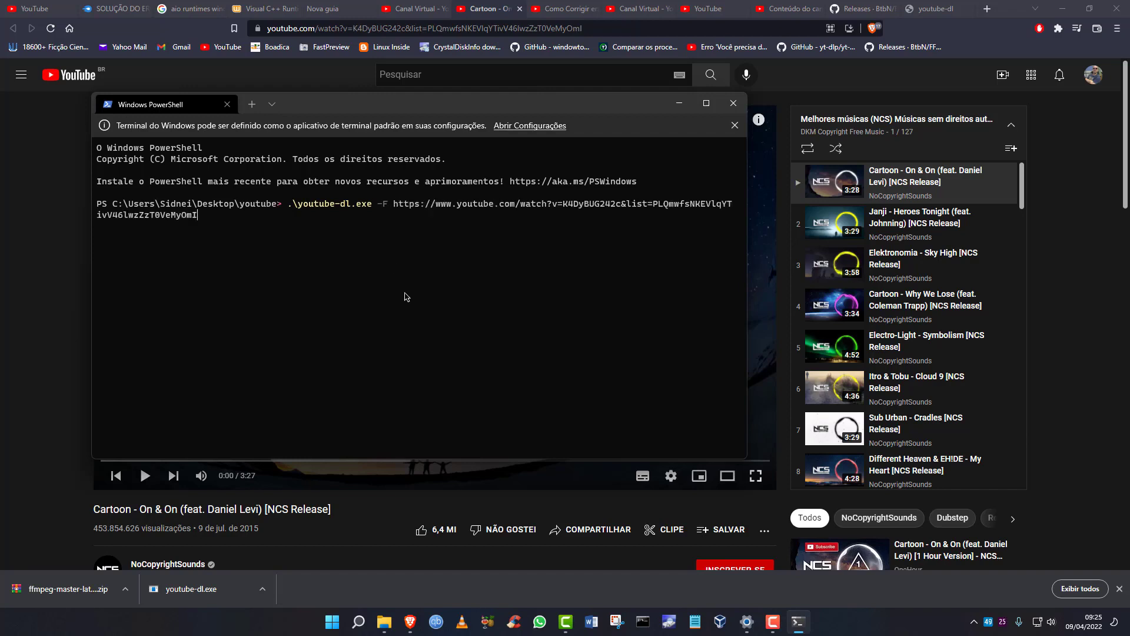
key("BackSpace")
key("BackSpace")
key("BackSpace")
key("BackSpace")
key("BackSpace")
key("BackSpace")
key("BackSpace")
key("BackSpace")
key("BackSpace")
key("BackSpace")
key("BackSpace")
key("BackSpace")
key("BackSpace")
key("BackSpace")
key("BackSpace")
key("BackSpace")
key("BackSpace")
key("BackSpace")
key("BackSpace")
key("BackSpace")
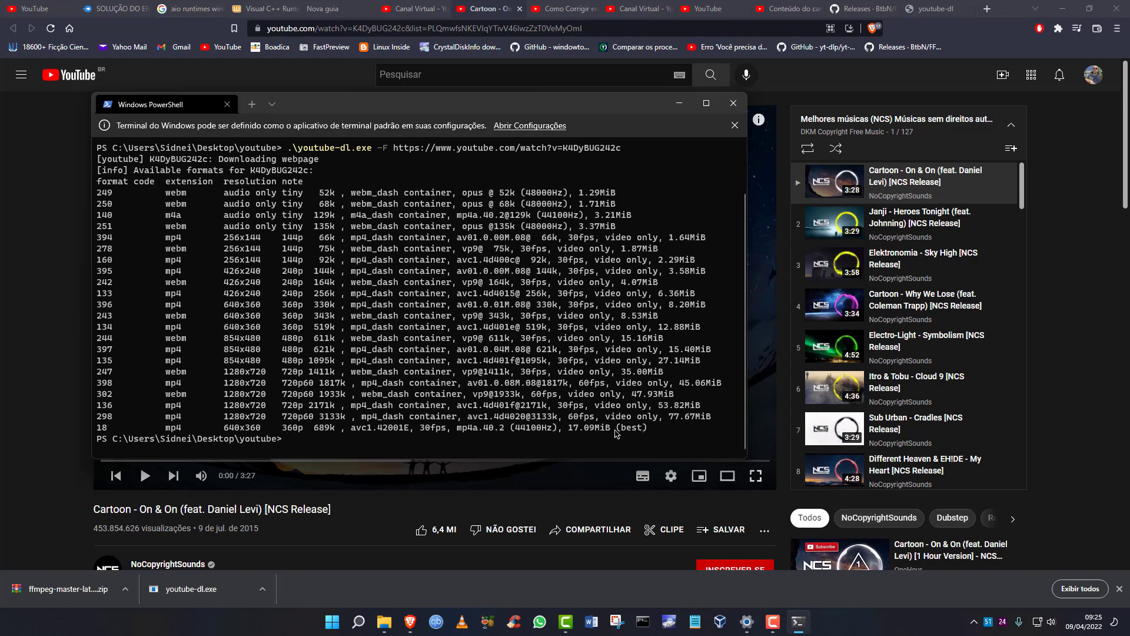
Step: Start downloading the video with youtube-dl using -f 18 instead of -F, and interrupt the download after checking its speed
key("Up")
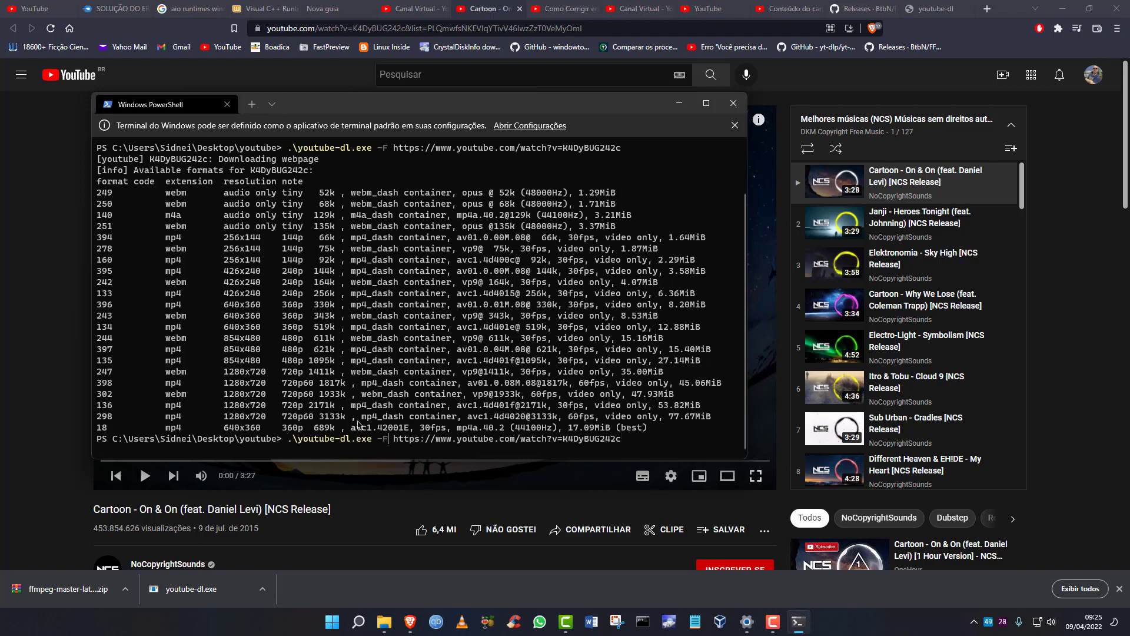
key("ctrl+Left")
key("BackSpace")
type("f ")
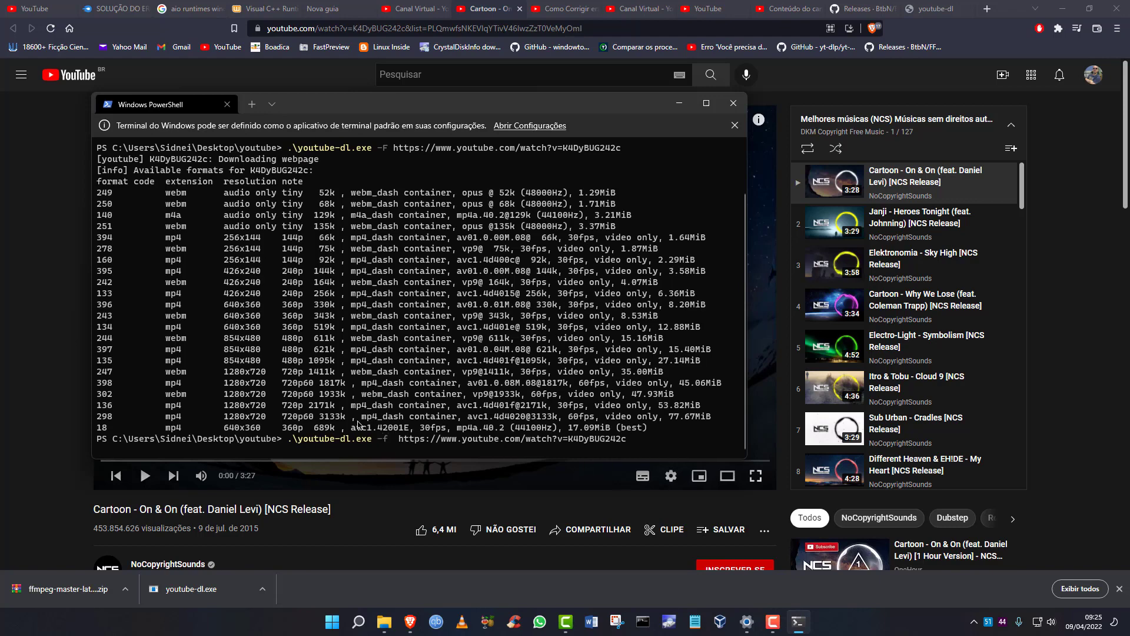
type("18")
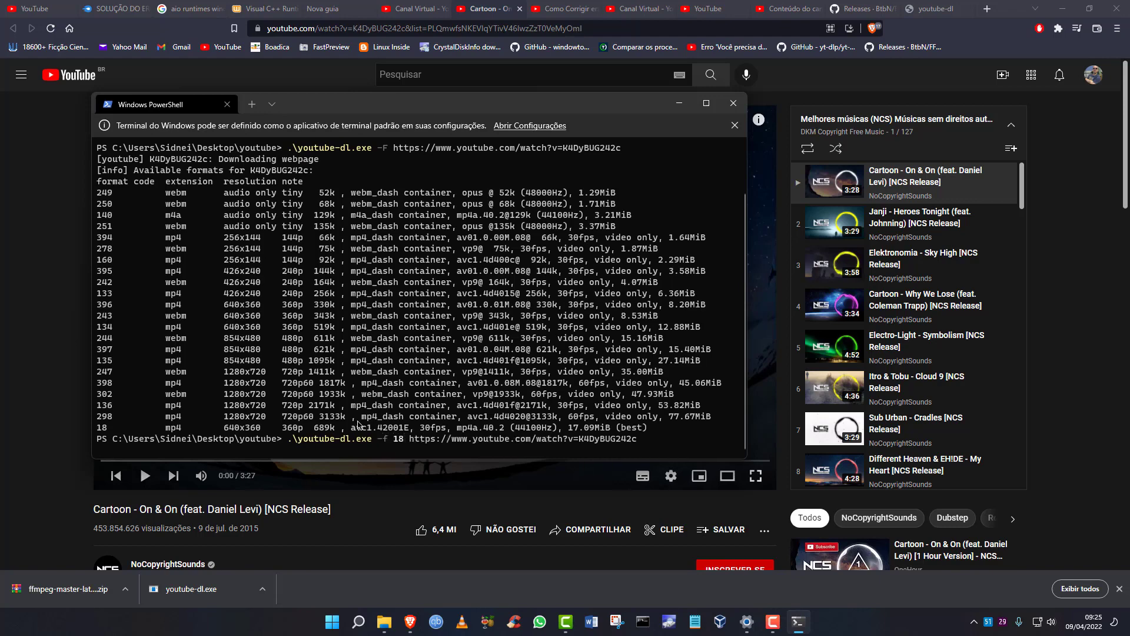
key("Return")
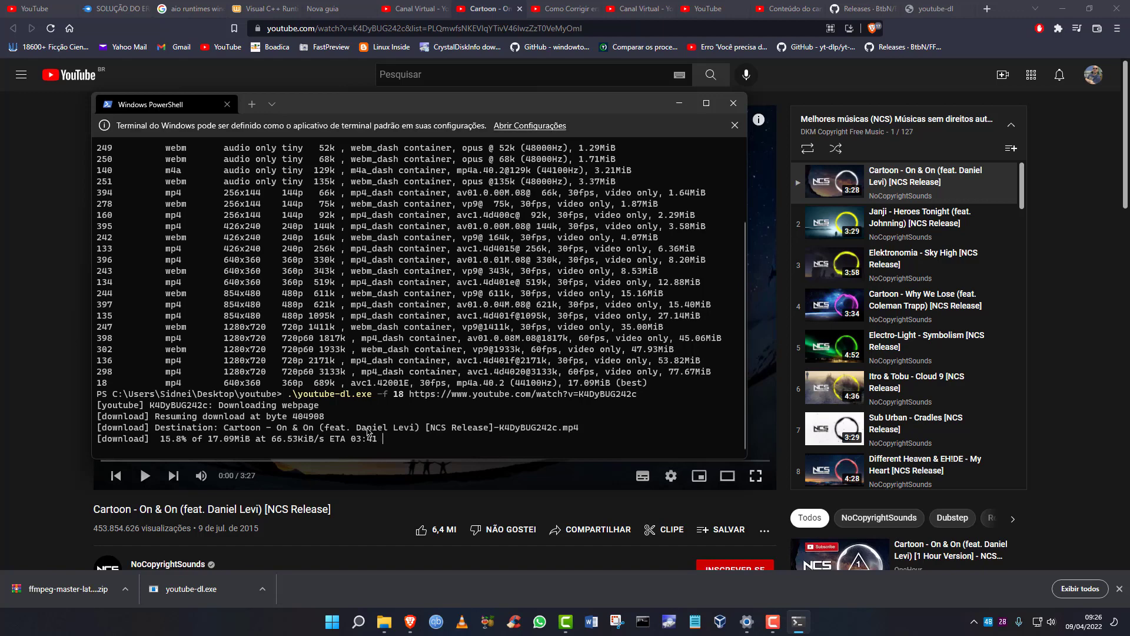
key("ctrl+c")
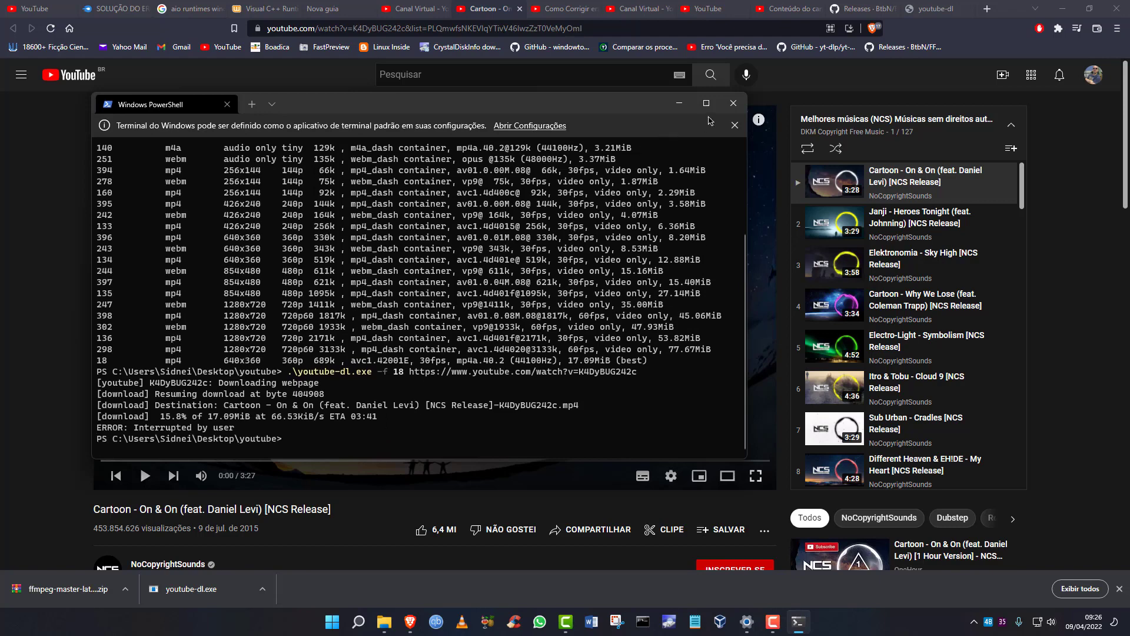
Step: Close the terminal, minimize Brave and close the youtube folder window
left_click(729, 104)
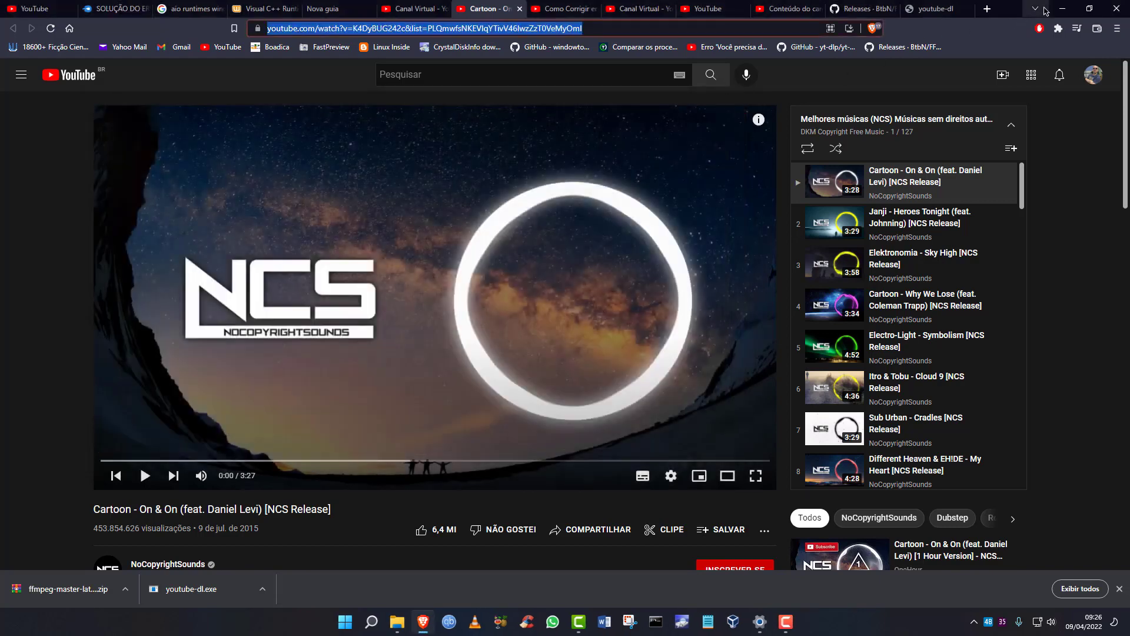
left_click(1065, 8)
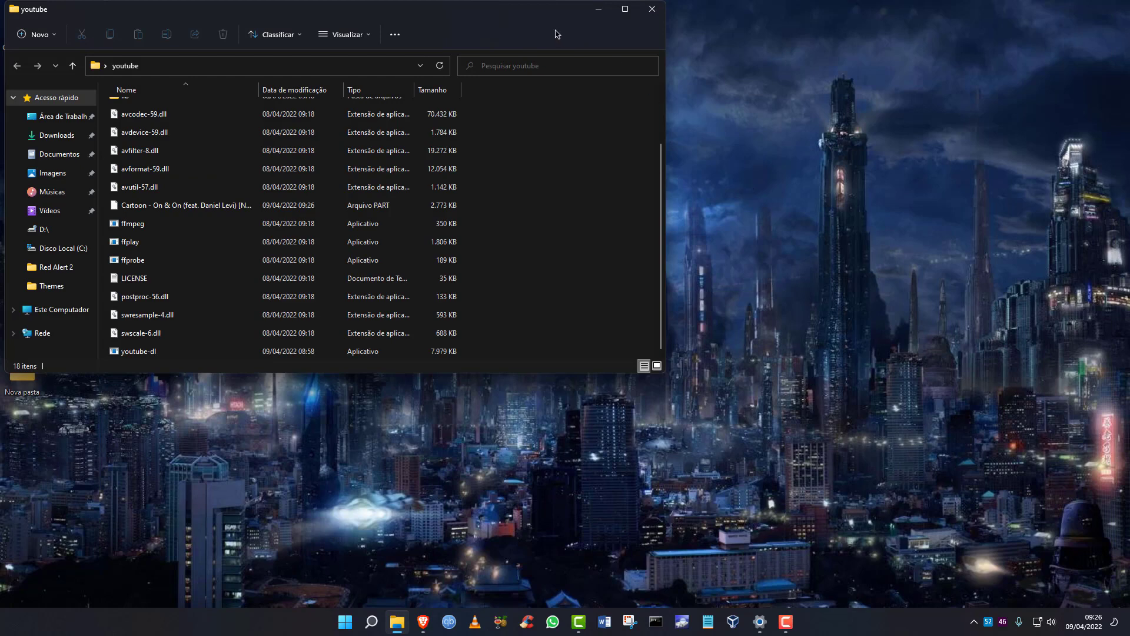
left_click_drag(542, 14, 820, 86)
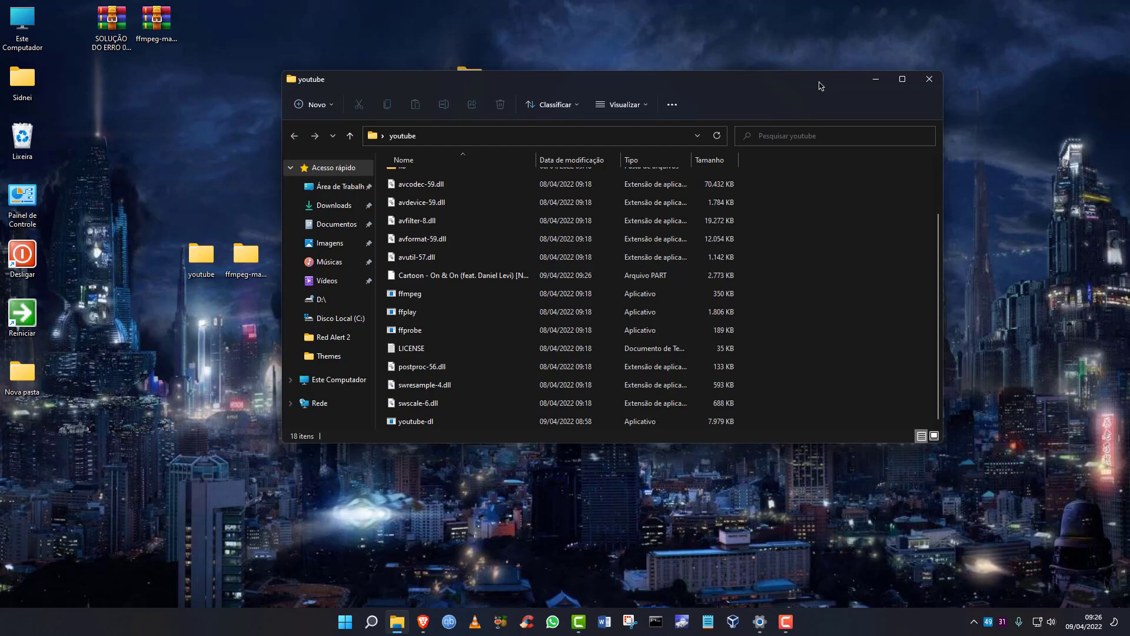
left_click(929, 78)
Step: Return to Brave, revisit the FFmpeg-Builds releases page and search Google for youtube-dlp from the youtube-dl.org tab
left_click(423, 621)
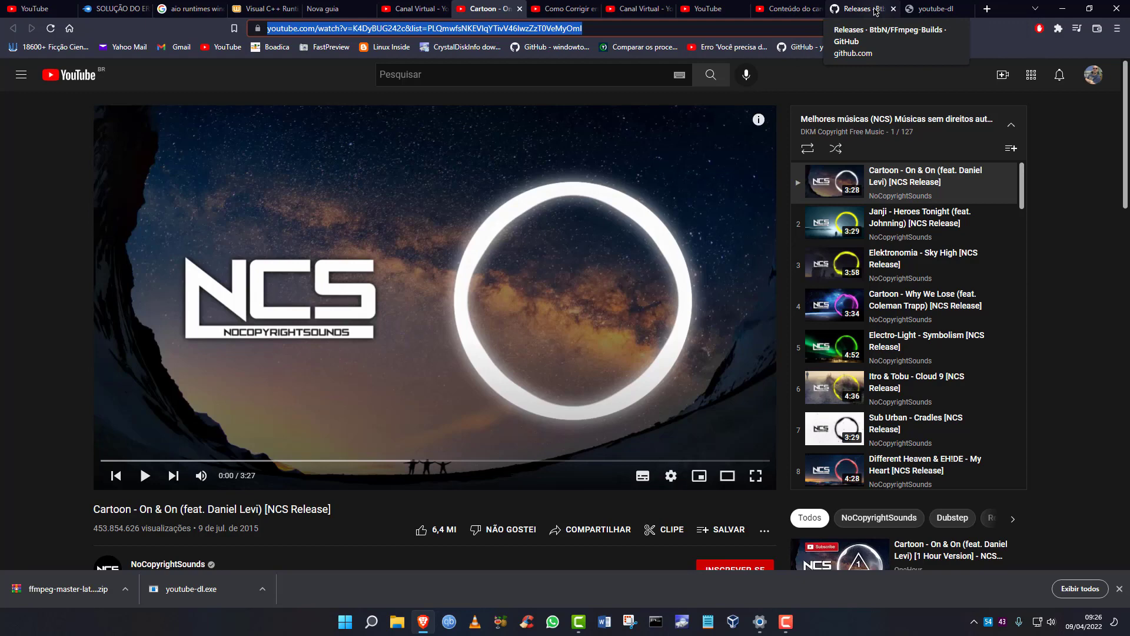
left_click(859, 9)
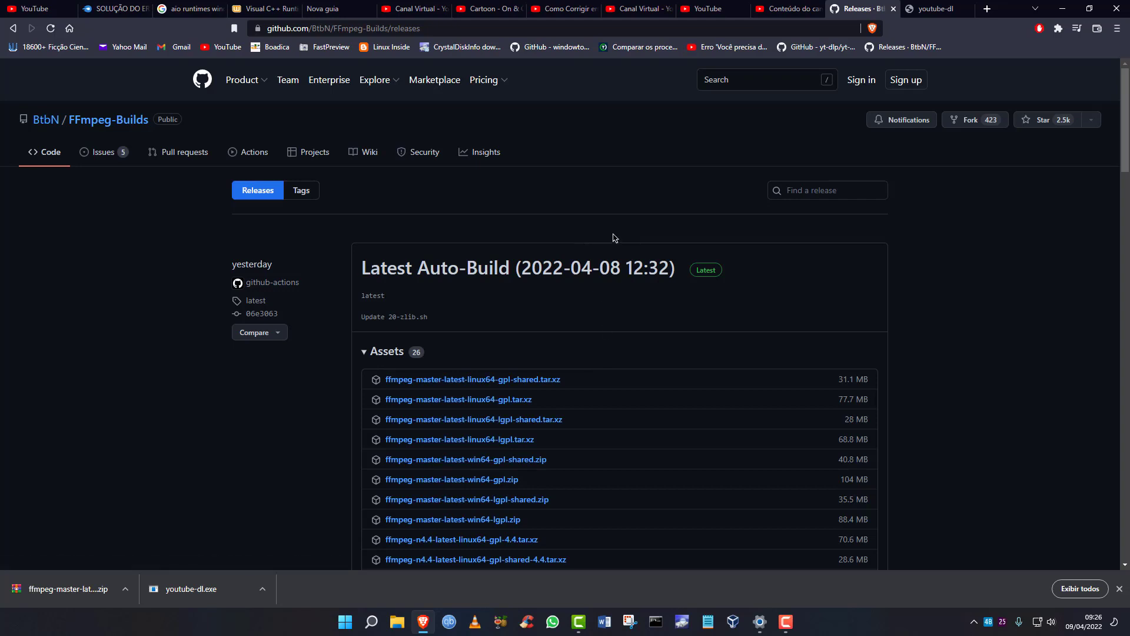
left_click(936, 9)
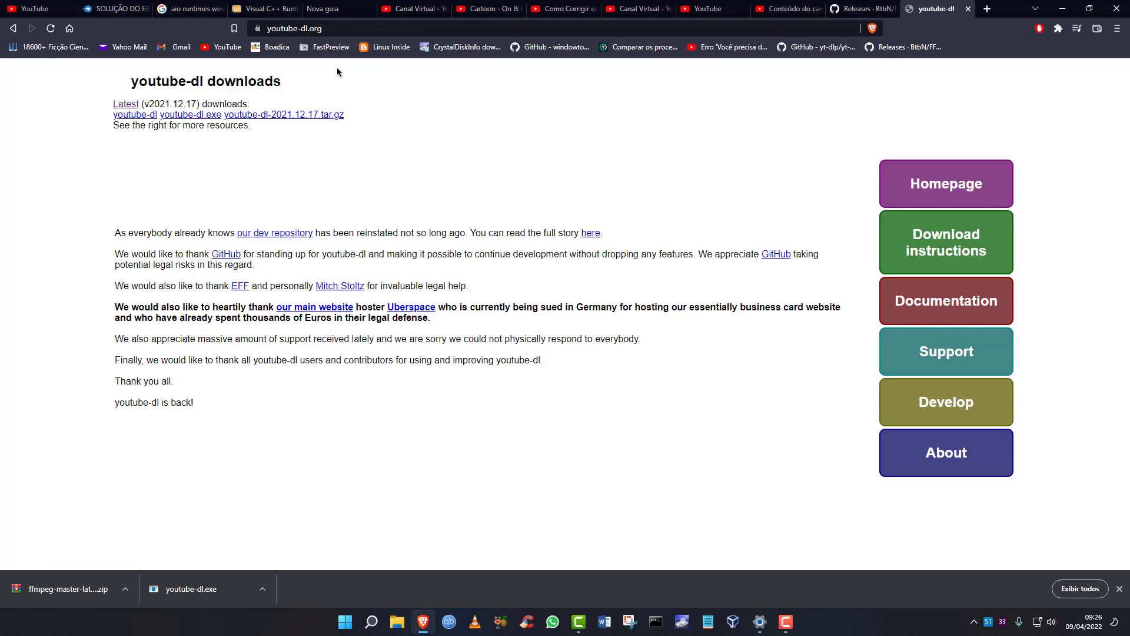
left_click(352, 28)
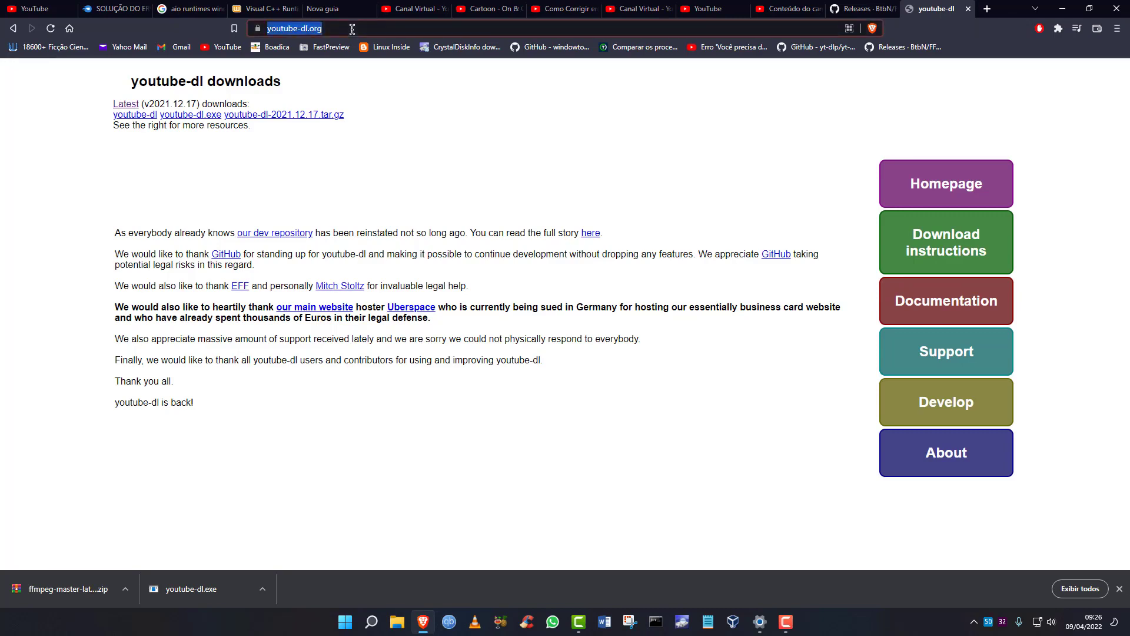
type("youtubee")
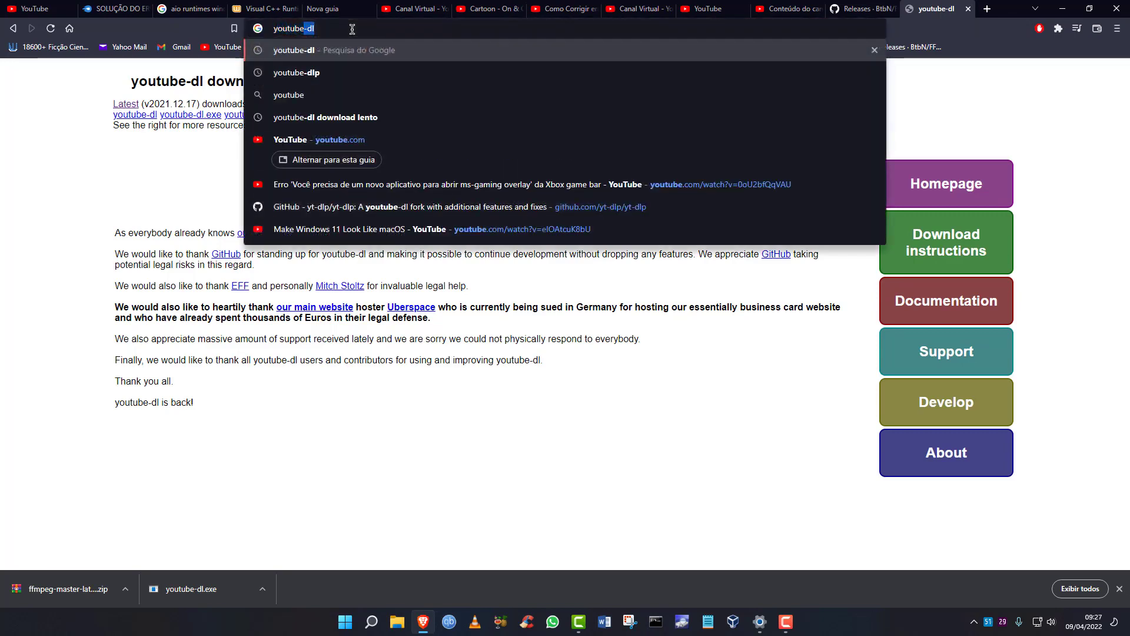
type("-dlp")
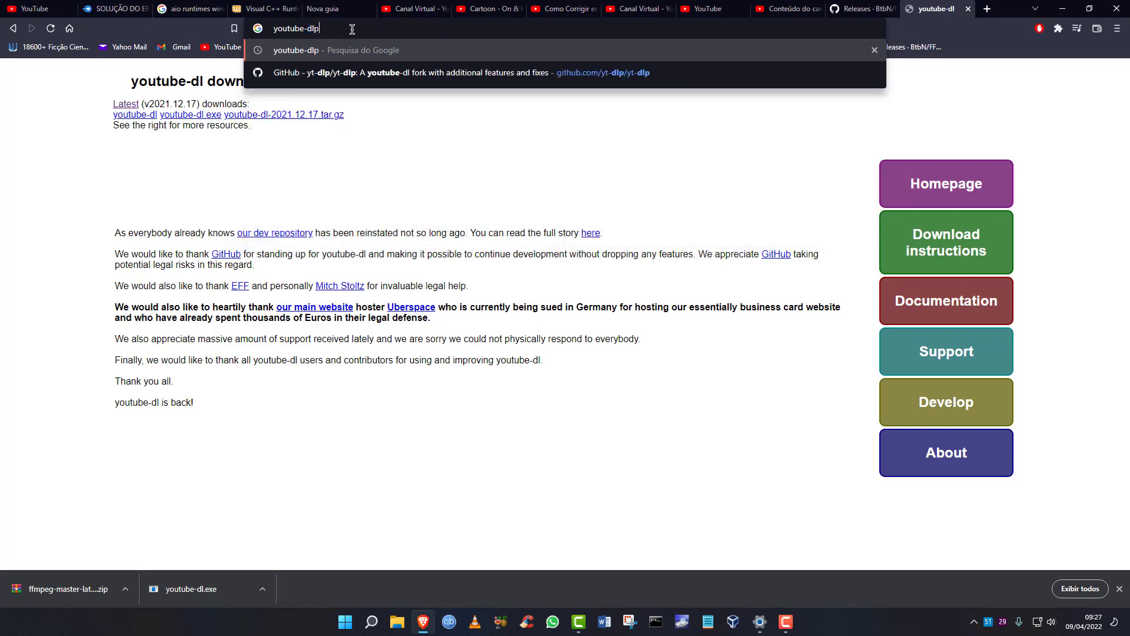
key("Return")
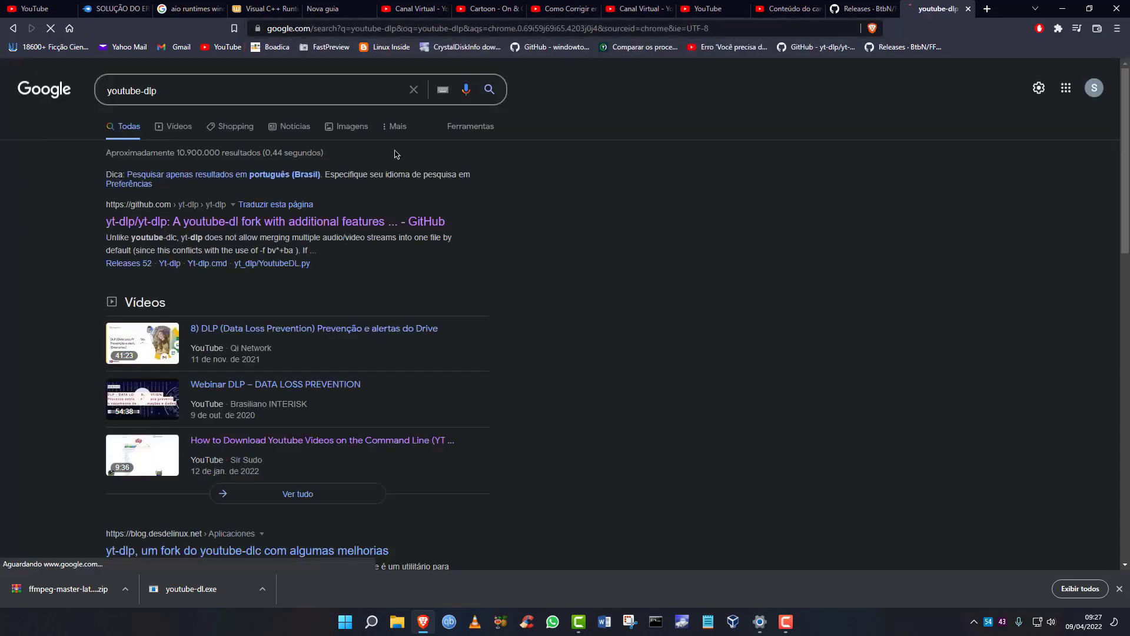
Step: Open the yt-dlp/yt-dlp GitHub repository from the search results in a new tab and switch to it
right_click(419, 222)
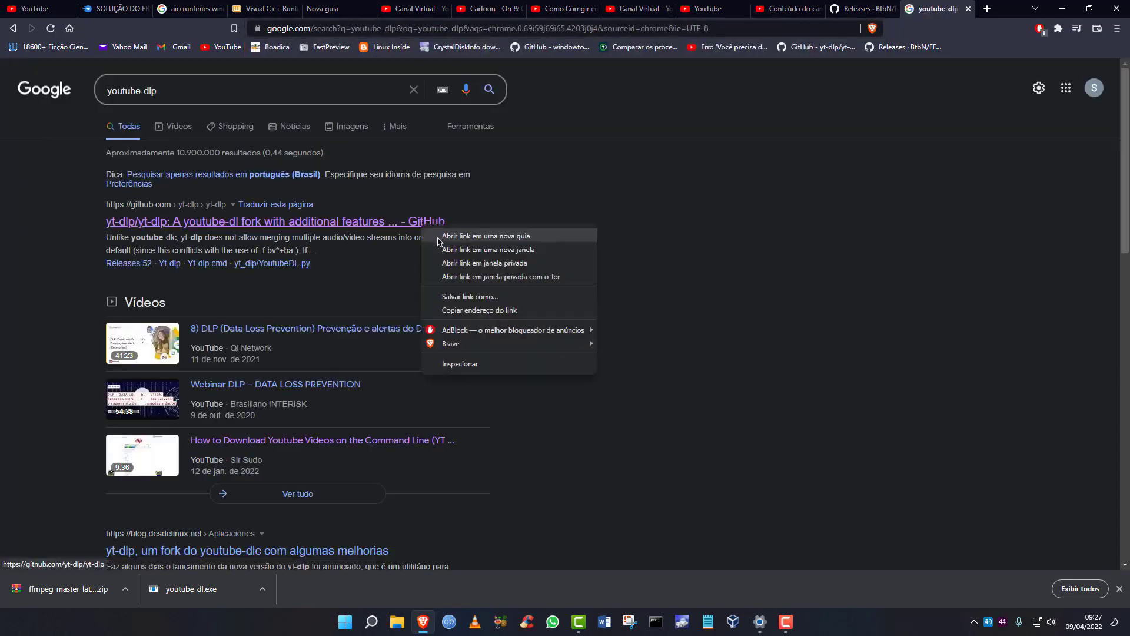
left_click(438, 235)
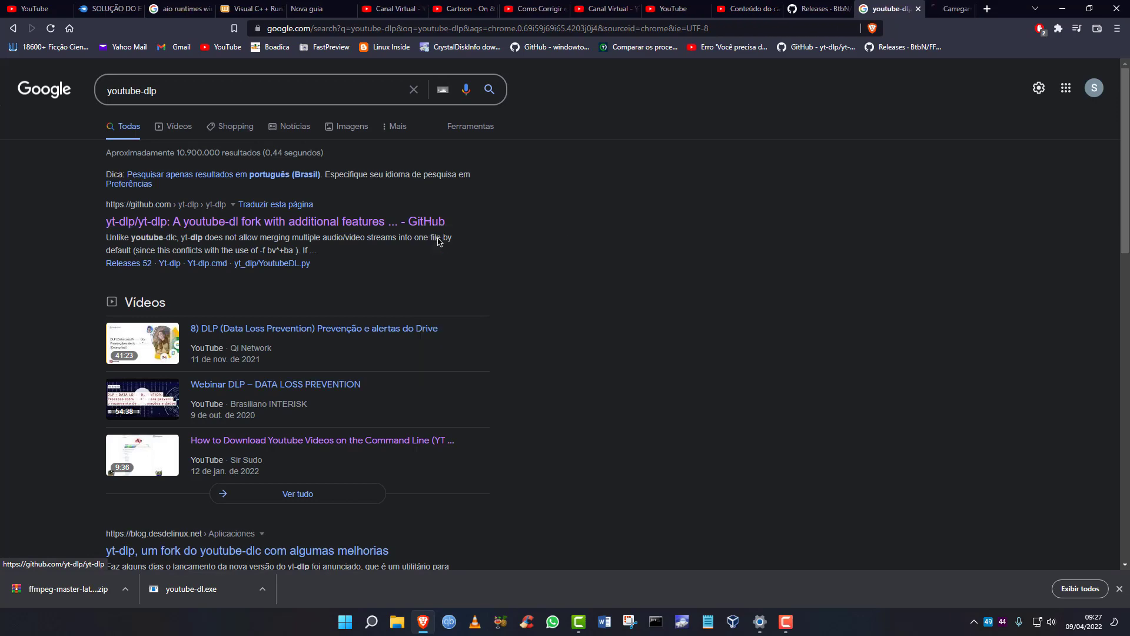
left_click(942, 12)
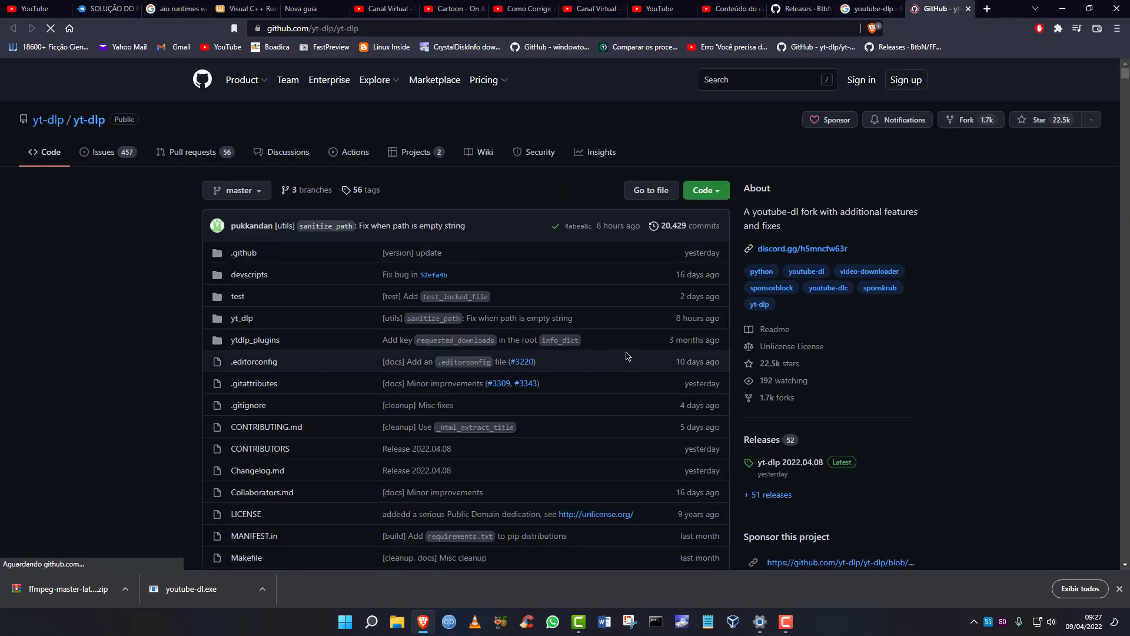
Step: Download the Windows x64 binary from the README's Installation section and save it as yt-dlp on the desktop
scroll(625, 355, "down", 20)
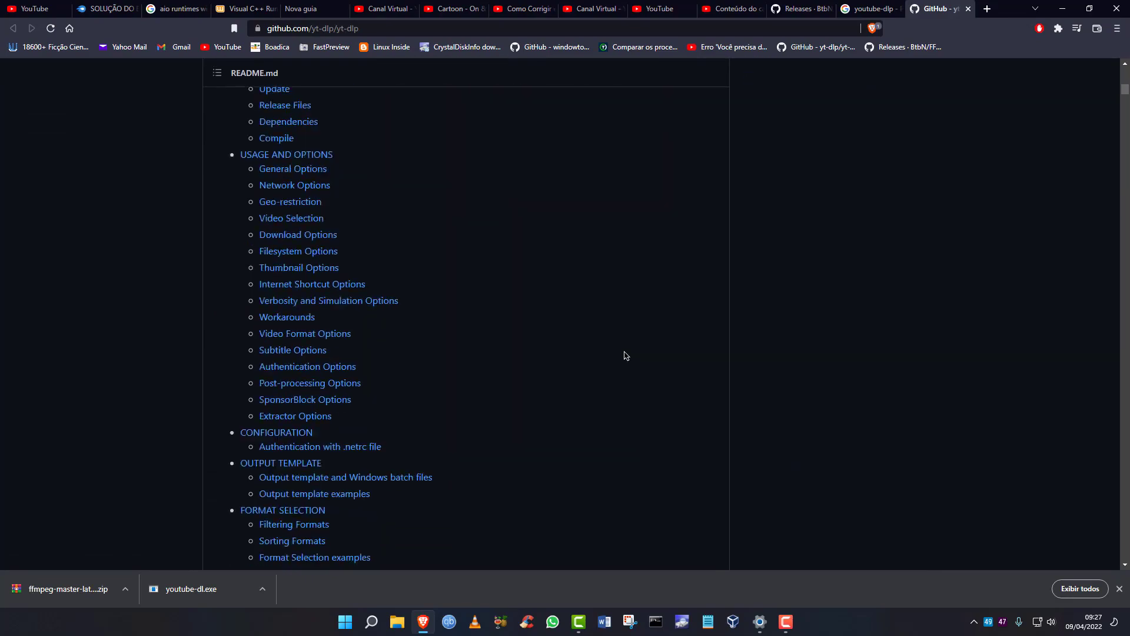
scroll(625, 356, "down", 20)
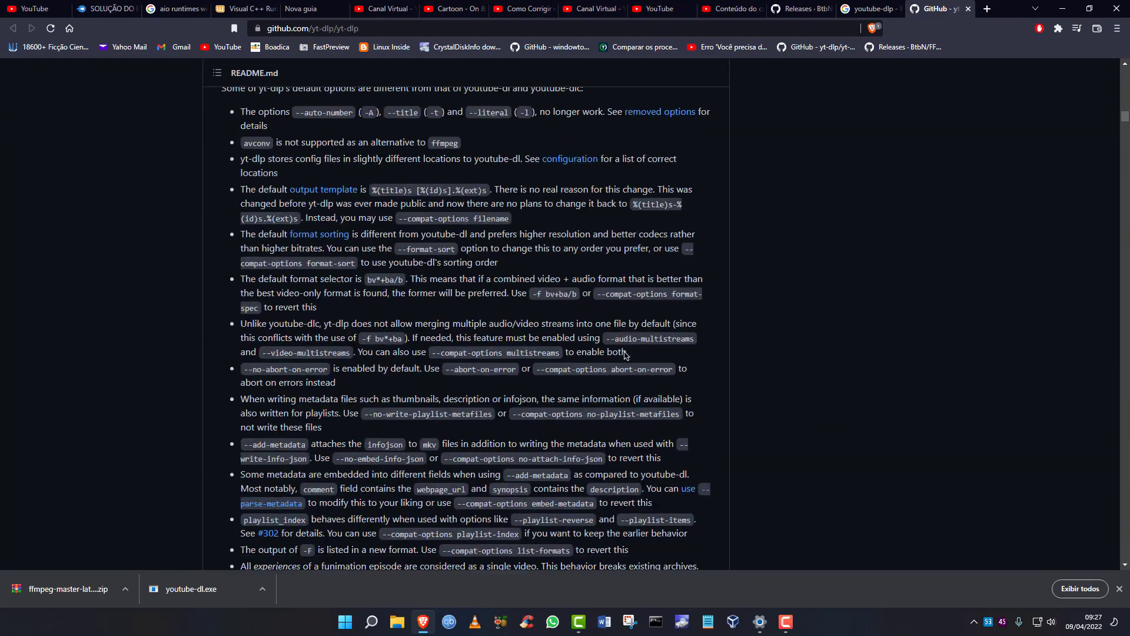
scroll(625, 355, "down", 20)
scroll(499, 205, "up", 6)
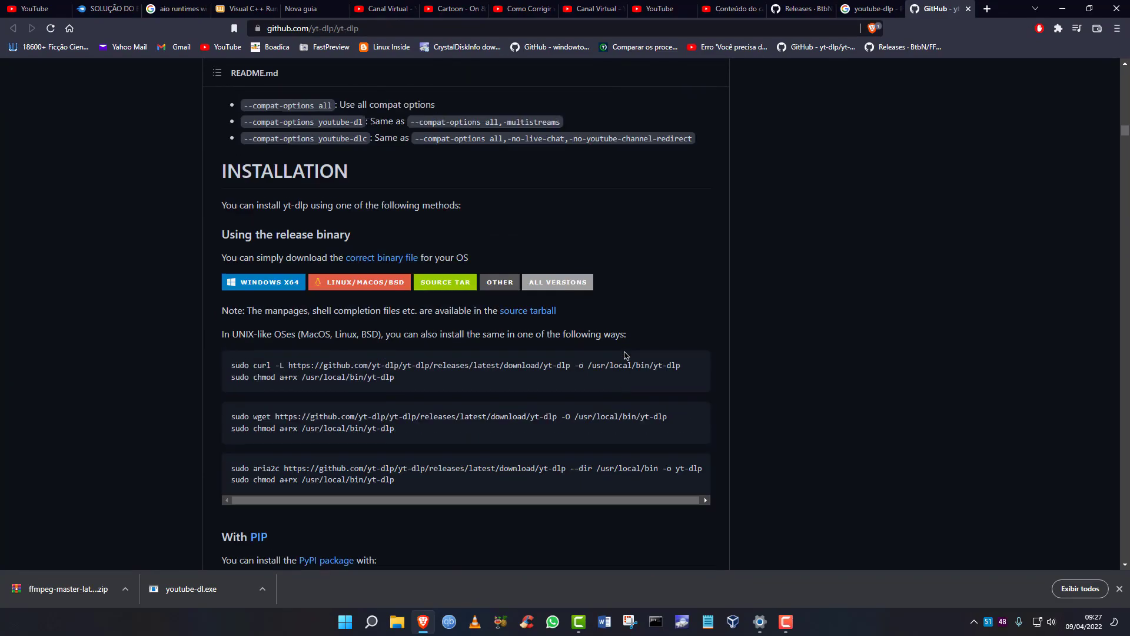
left_click(273, 285)
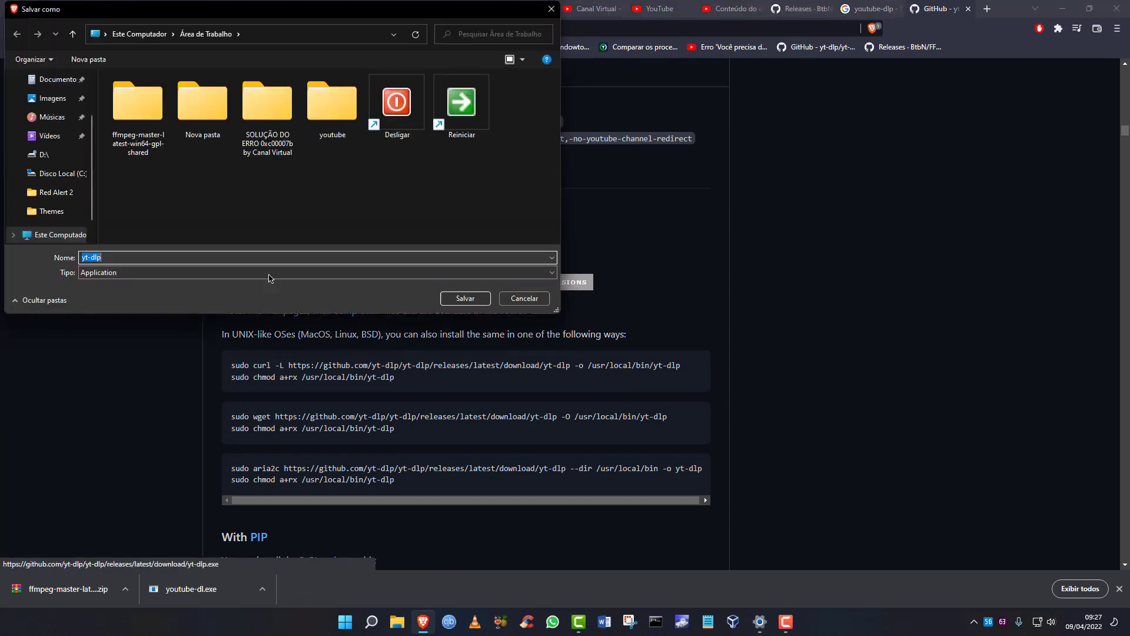
left_click(459, 297)
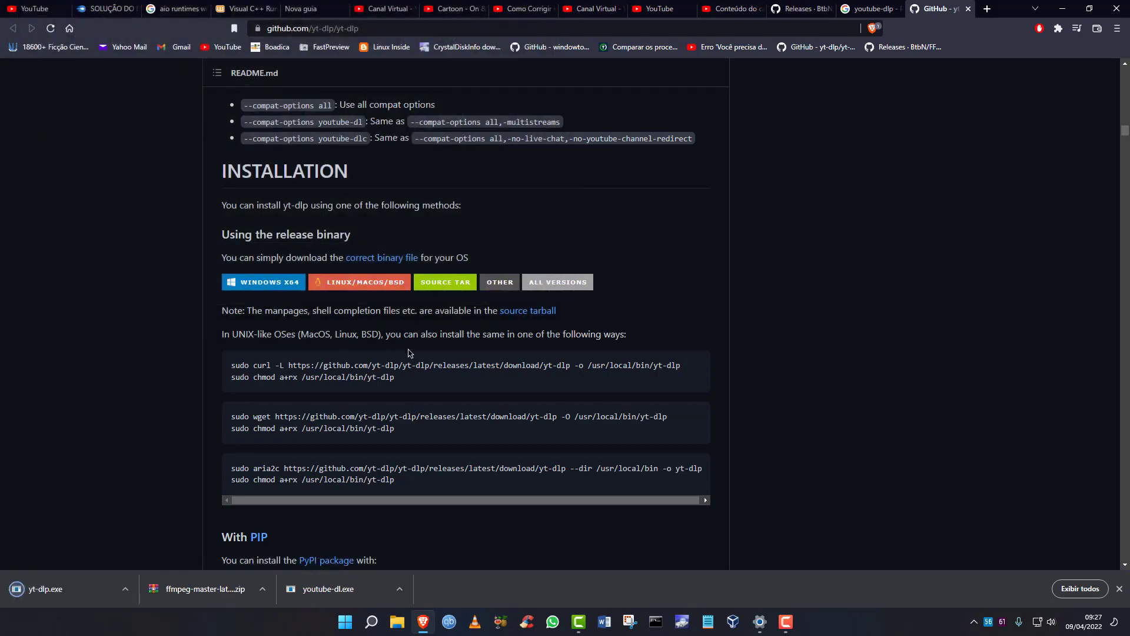
Step: Minimize Brave and open the yt folder on the local C: drive
left_click(1062, 8)
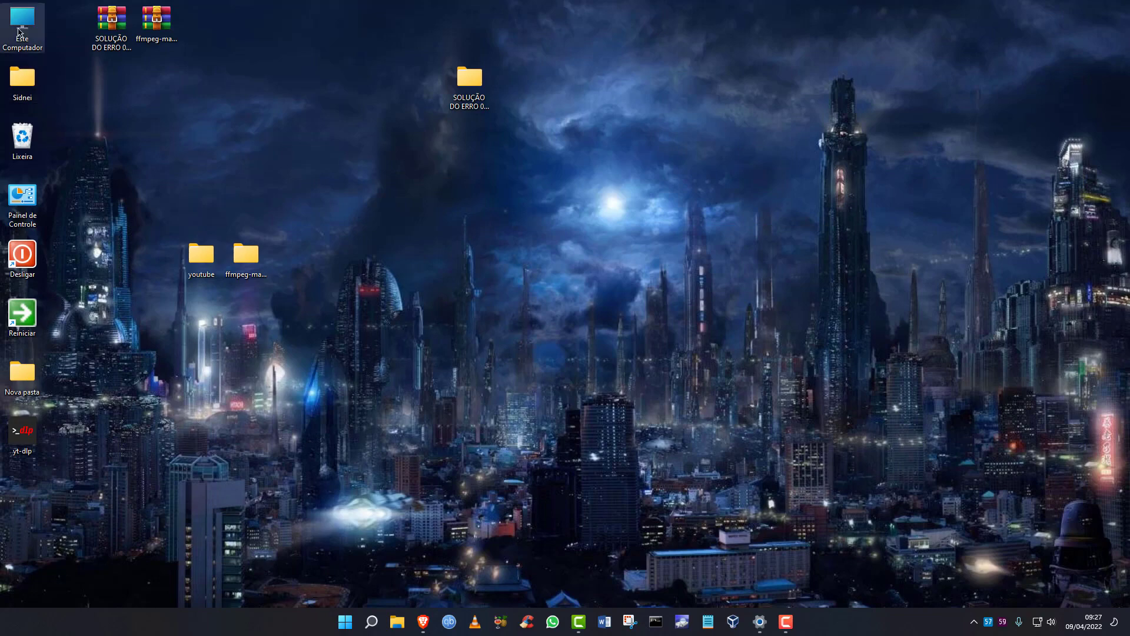
double_click(16, 40)
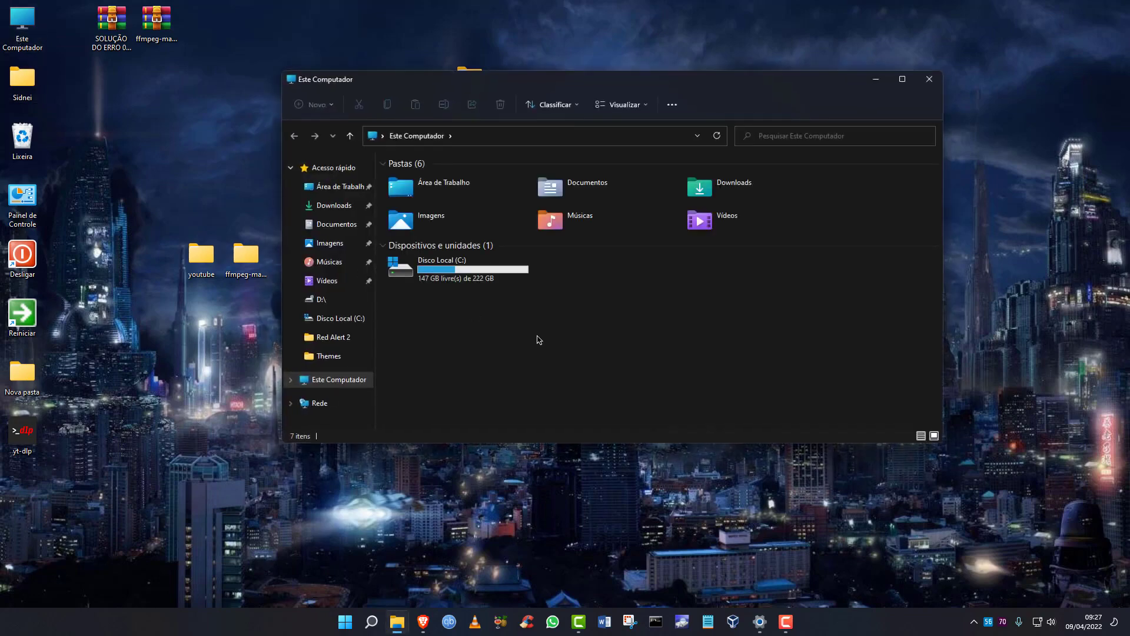
left_click(466, 266)
double_click(466, 266)
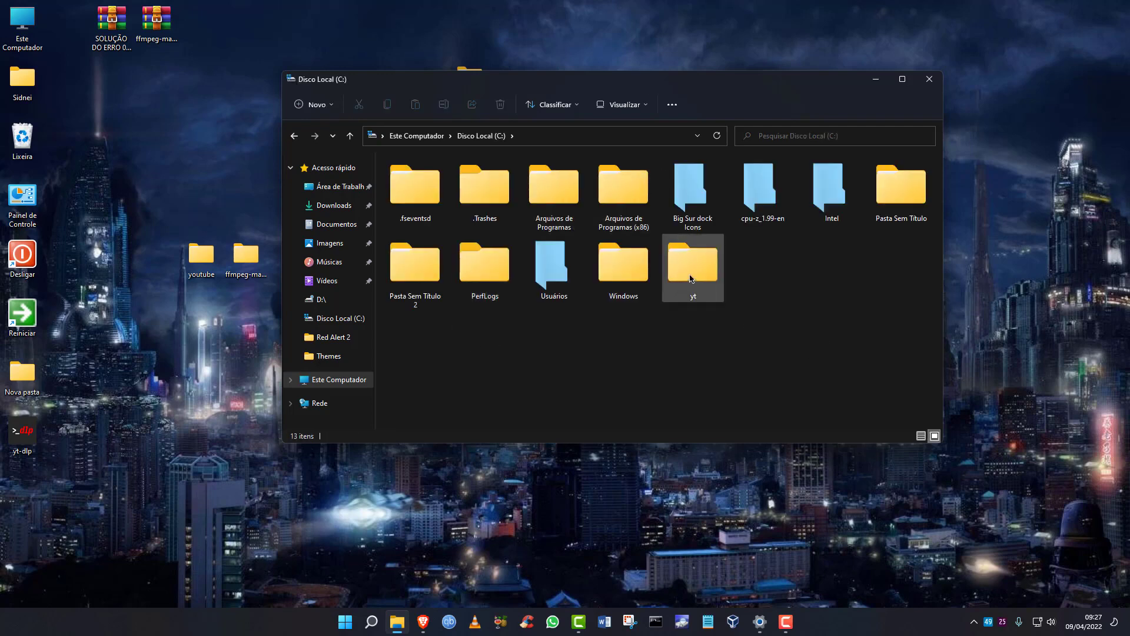
mouse_move(691, 278)
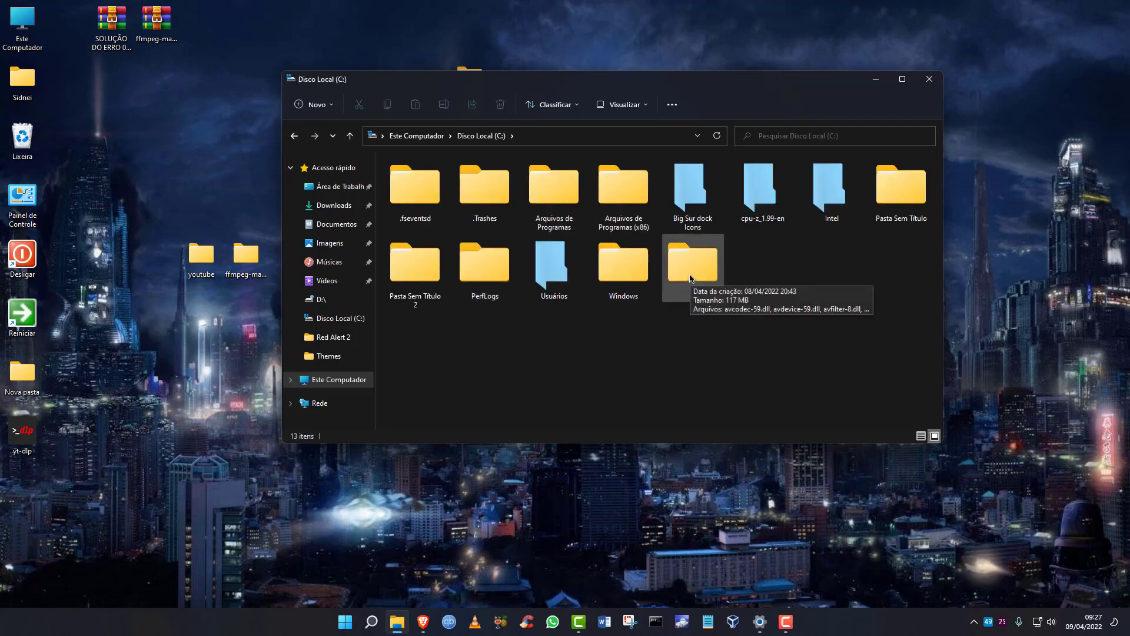
double_click(691, 277)
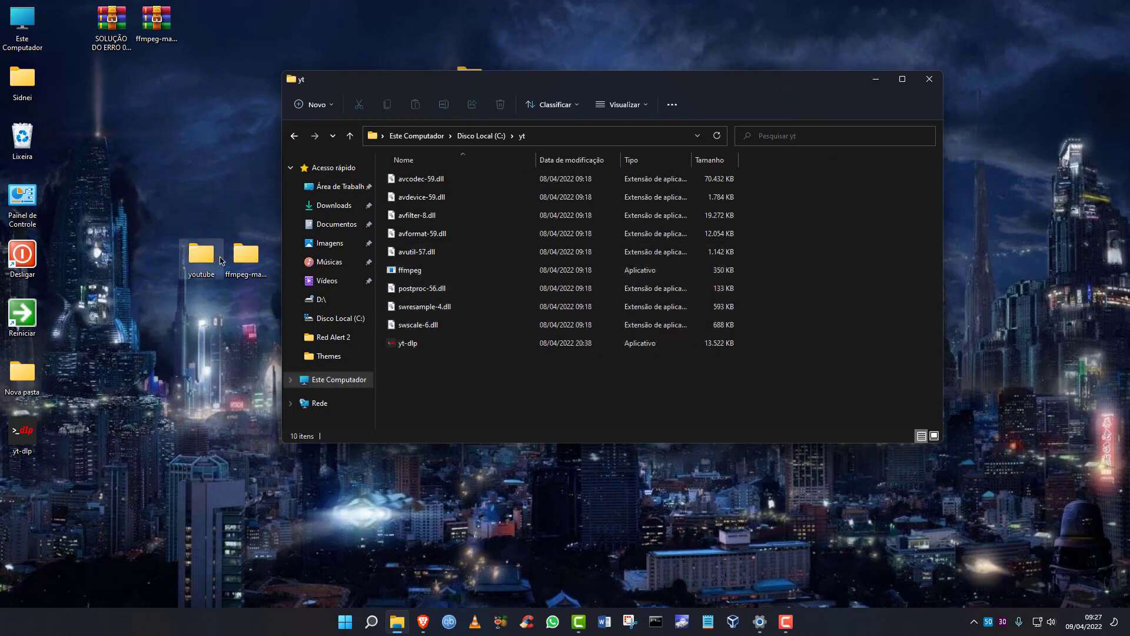
Step: Open the bin folder inside the extracted ffmpeg-master-latest-win64-gpl-shared folder on the desktop
double_click(239, 261)
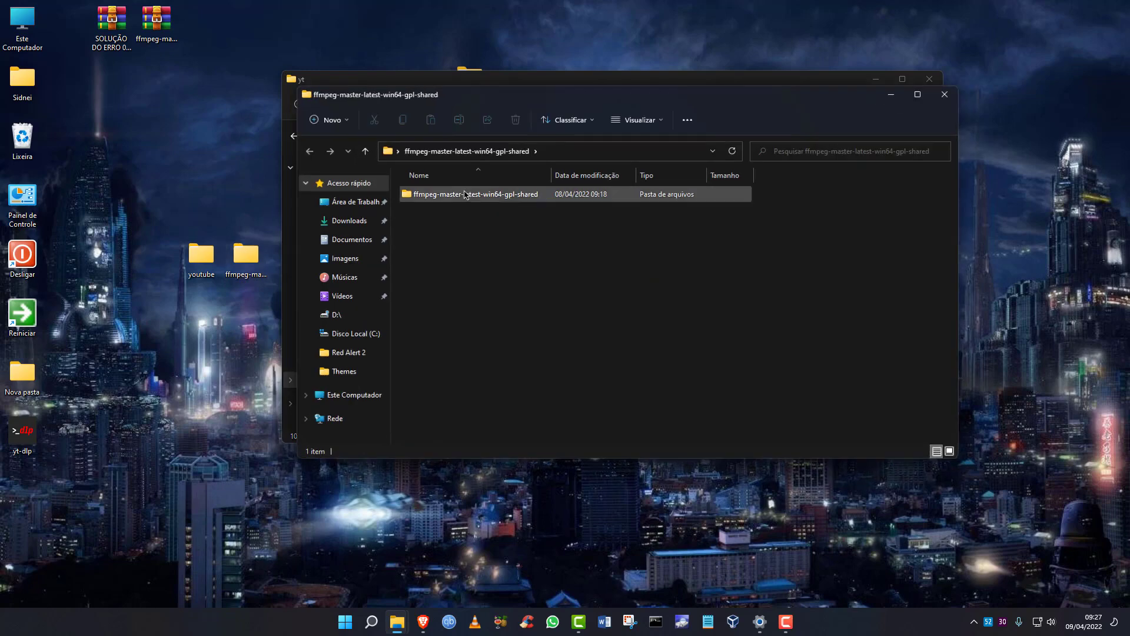
left_click(465, 194)
double_click(465, 194)
double_click(443, 196)
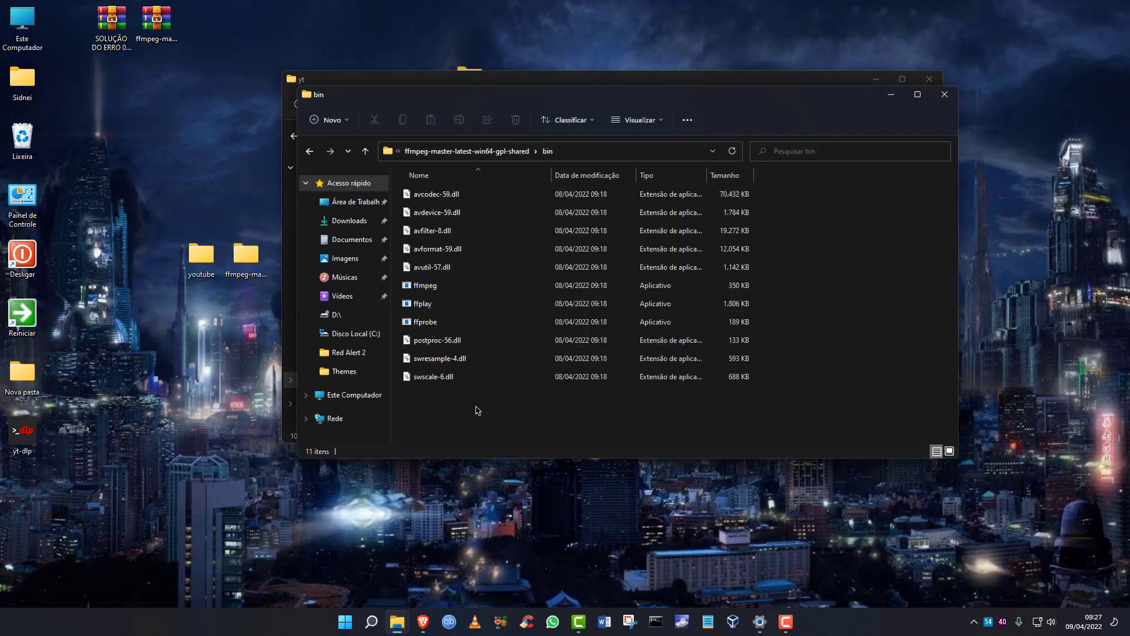
Step: Close the bin folder window, open Windows Terminal in the yt folder, and begin the command .\yt-dlp.exe -F
left_click(944, 95)
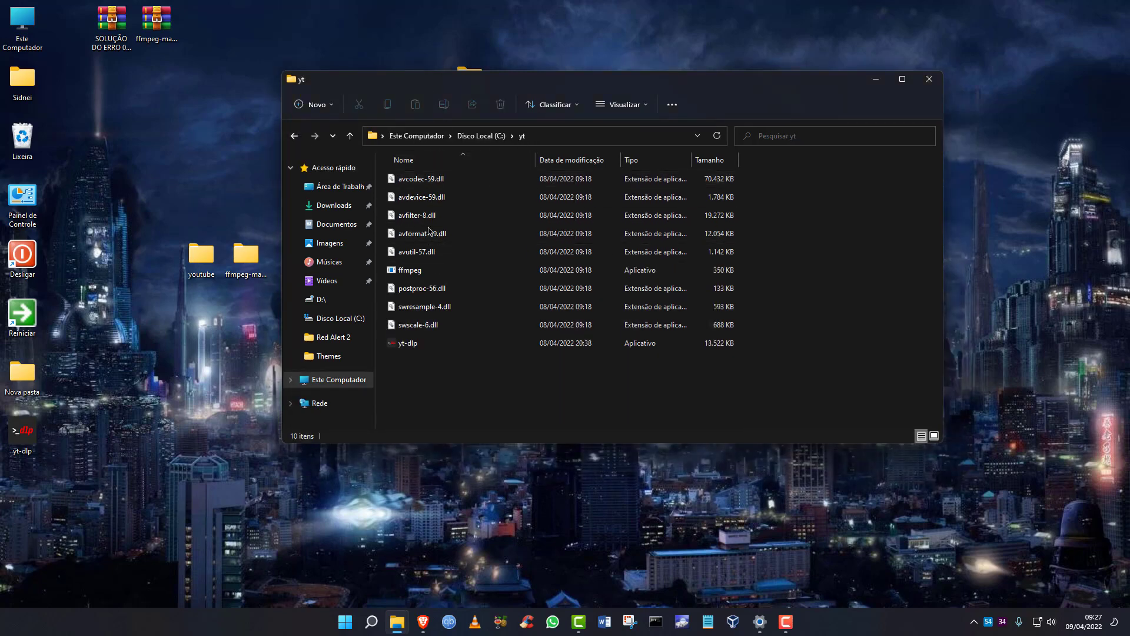
right_click(784, 377)
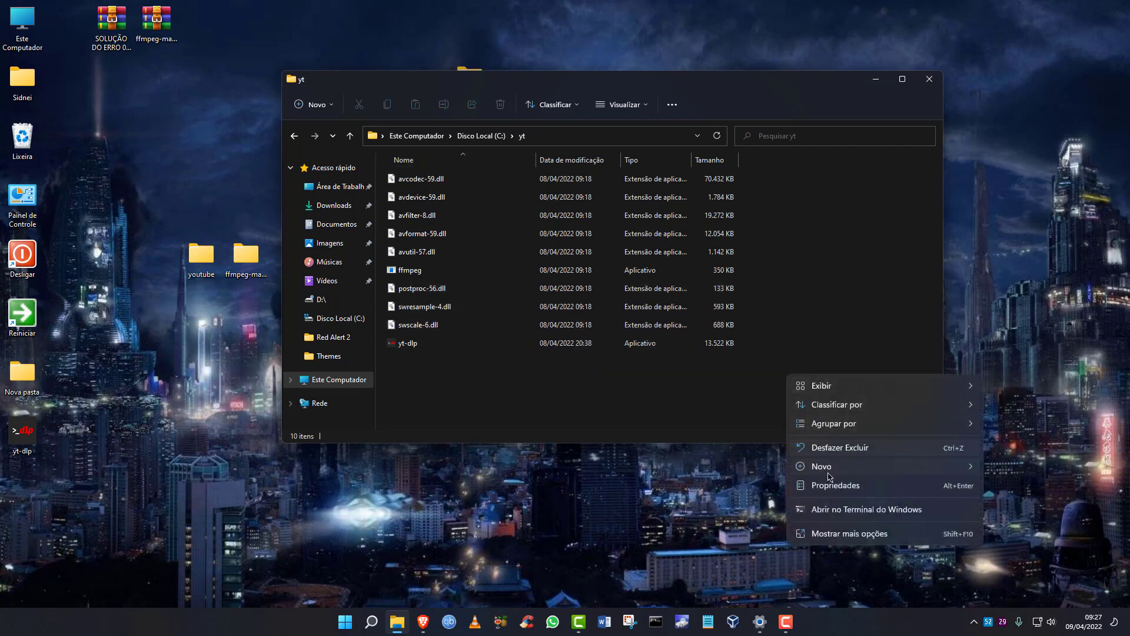
left_click(843, 510)
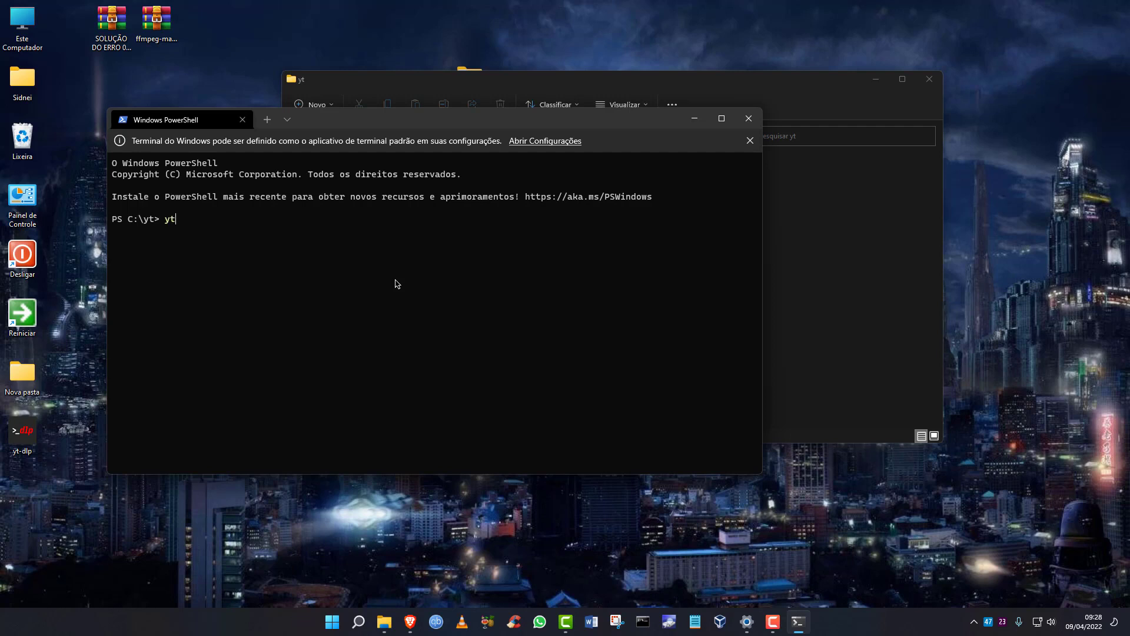
type("yt")
key("Tab")
Step: Switch to Brave and copy the address of the "Cartoon - On & On" YouTube video
left_click(411, 621)
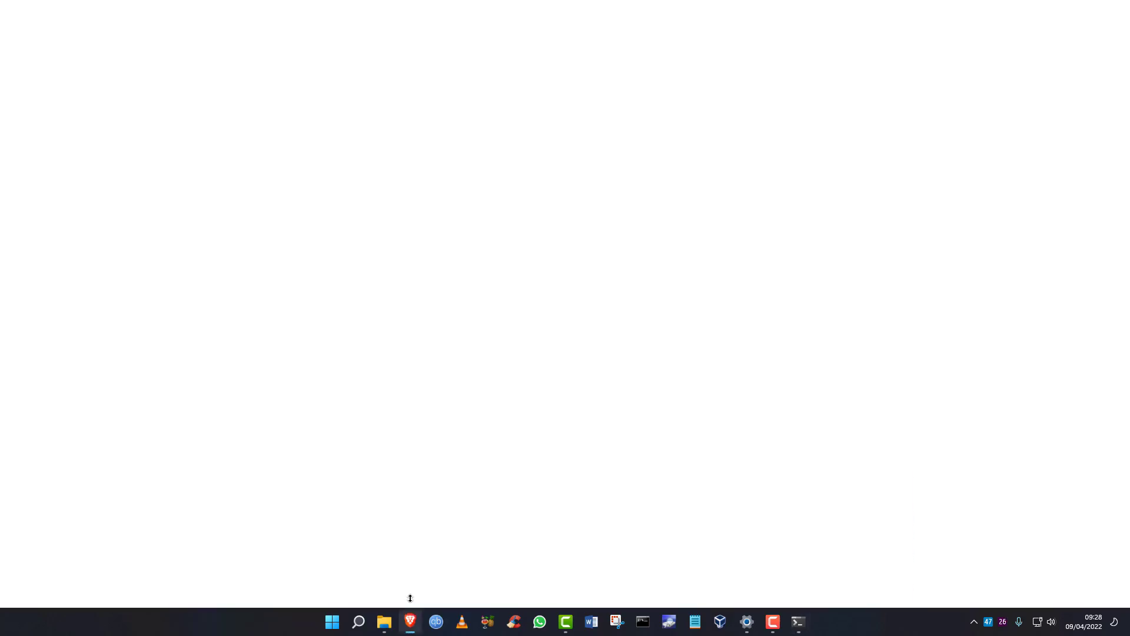
left_click(446, 10)
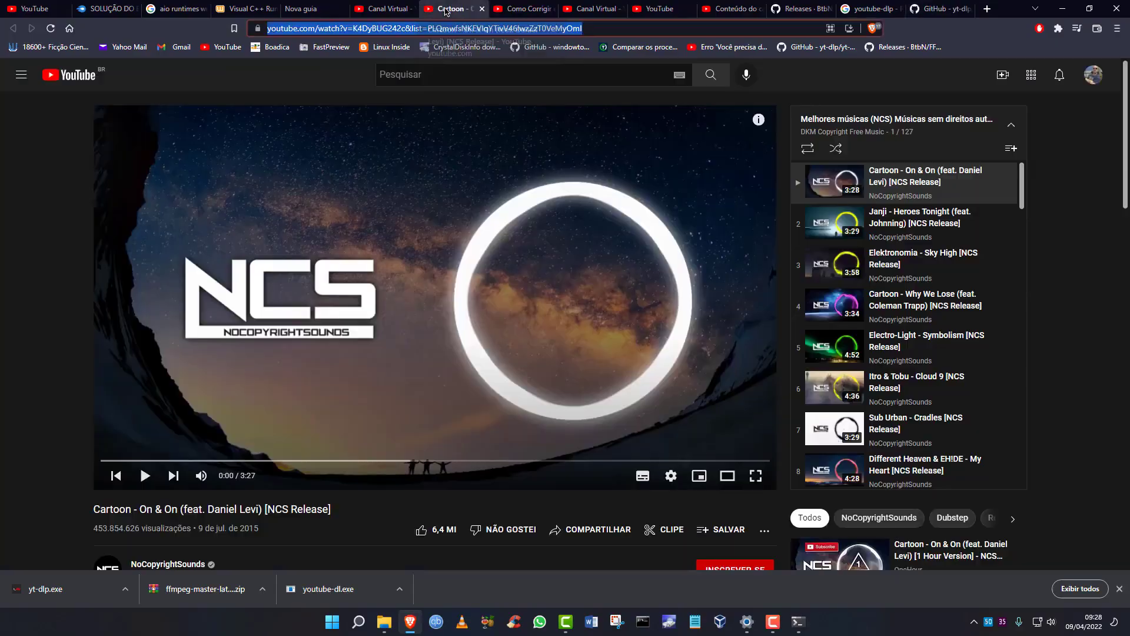
left_click(429, 30)
right_click(429, 30)
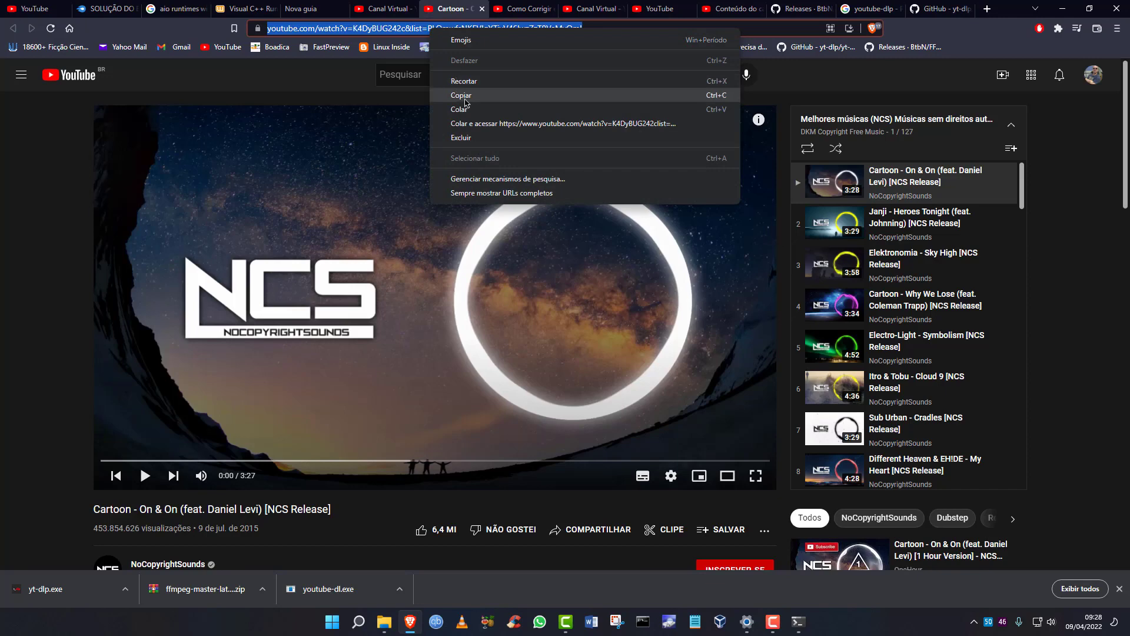
left_click(466, 96)
Step: In the terminal, paste the video address after -F, remove its playlist parameter, and run the command to list the formats
left_click(800, 622)
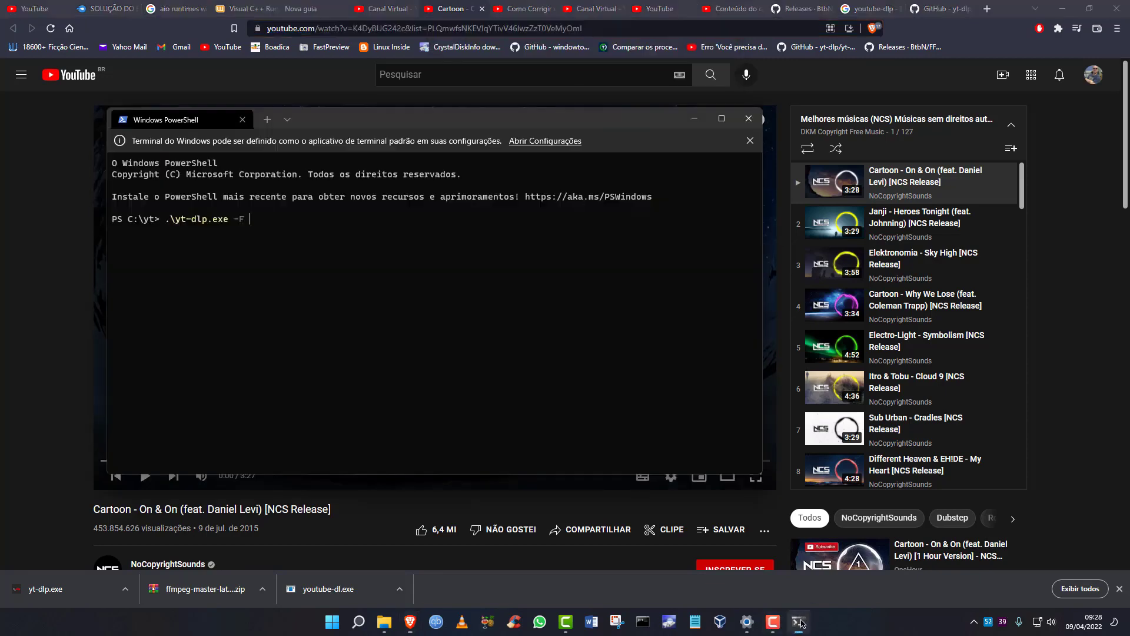
right_click(262, 229)
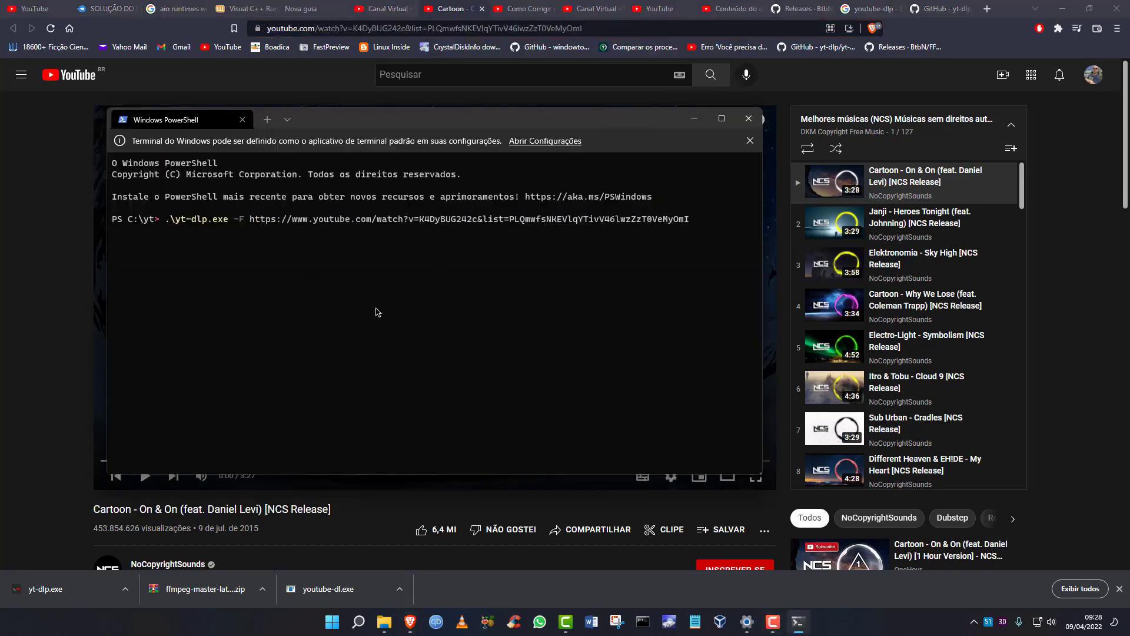
key("BackSpace")
key("BackSpace")
key("BackSpace")
key("BackSpace")
key("BackSpace")
key("BackSpace")
key("BackSpace")
key("BackSpace")
key("BackSpace")
key("BackSpace")
key("BackSpace")
key("BackSpace")
key("BackSpace")
key("BackSpace")
key("BackSpace")
key("BackSpace")
key("BackSpace")
key("BackSpace")
key("BackSpace")
key("BackSpace")
key("BackSpace")
key("BackSpace")
key("BackSpace")
key("BackSpace")
key("BackSpace")
key("BackSpace")
key("BackSpace")
key("BackSpace")
key("BackSpace")
key("BackSpace")
key("BackSpace")
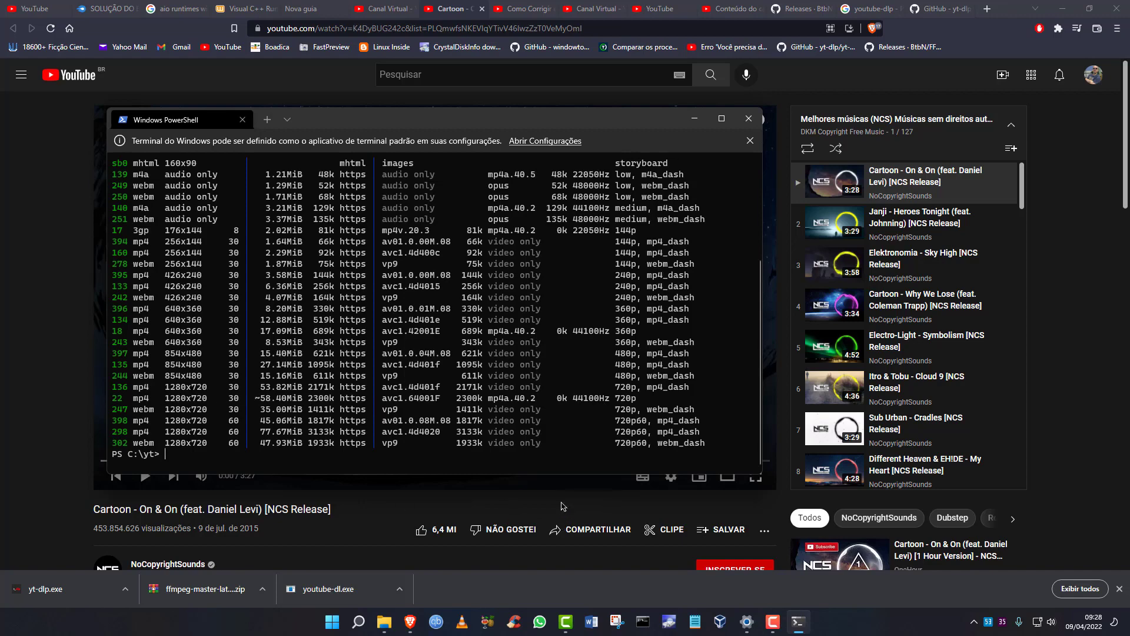
Step: Recall the format-listing command and change its option to -f 22, keeping the video address
key("Up")
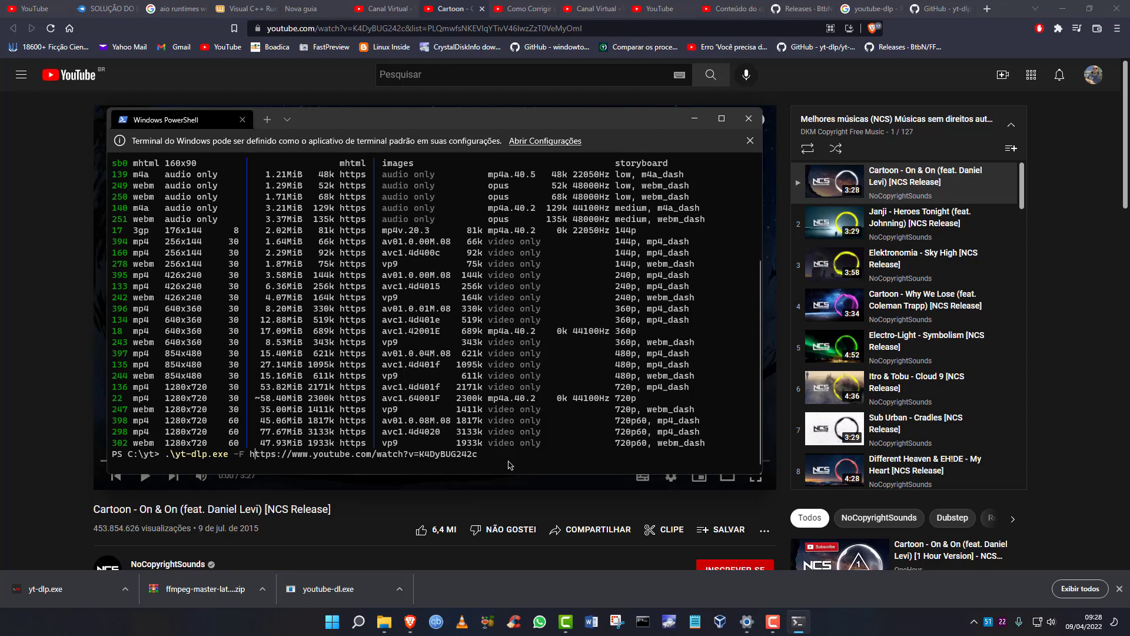
key("BackSpace")
type("f 22")
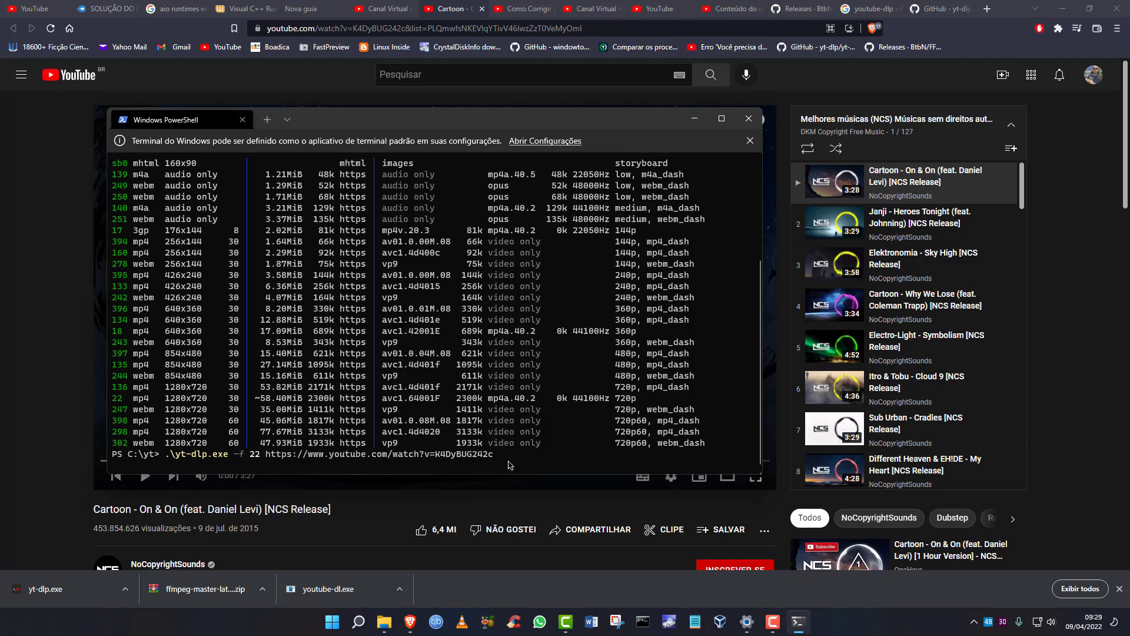
Step: Check the contents of the yt folder on the C: drive, minimize it, and start the format 22 download in the terminal
left_click(384, 622)
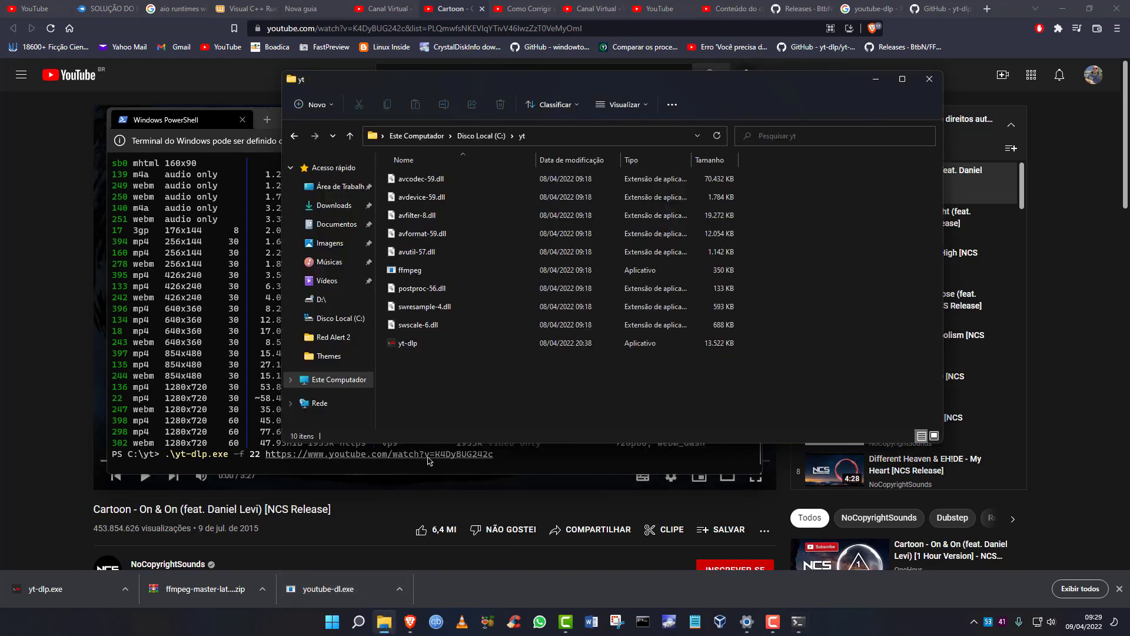
left_click(351, 382)
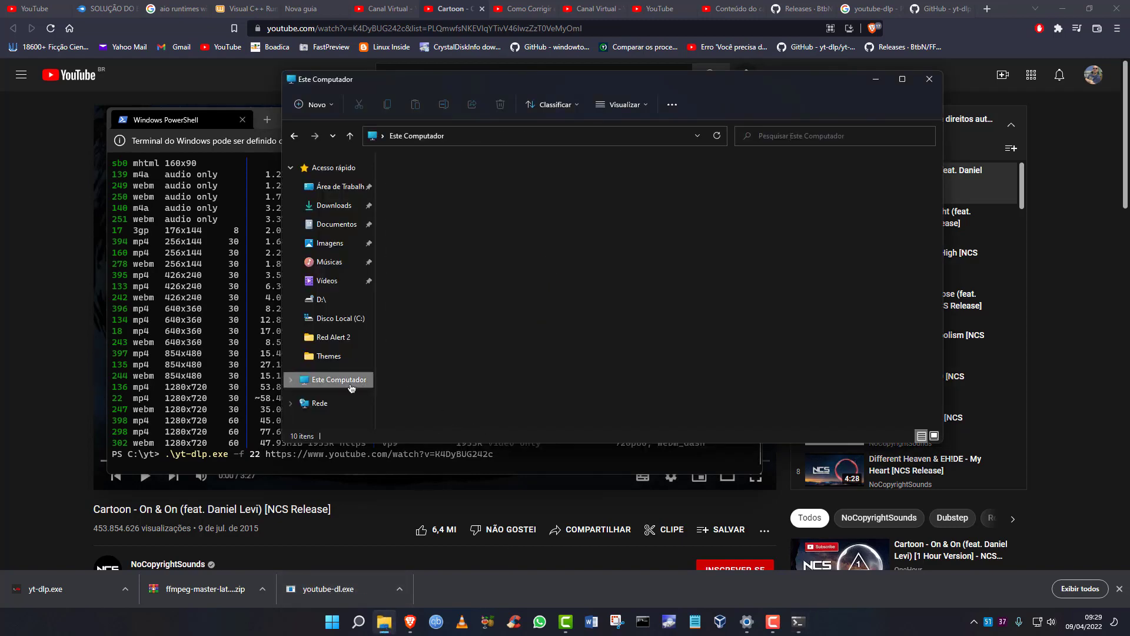
double_click(455, 283)
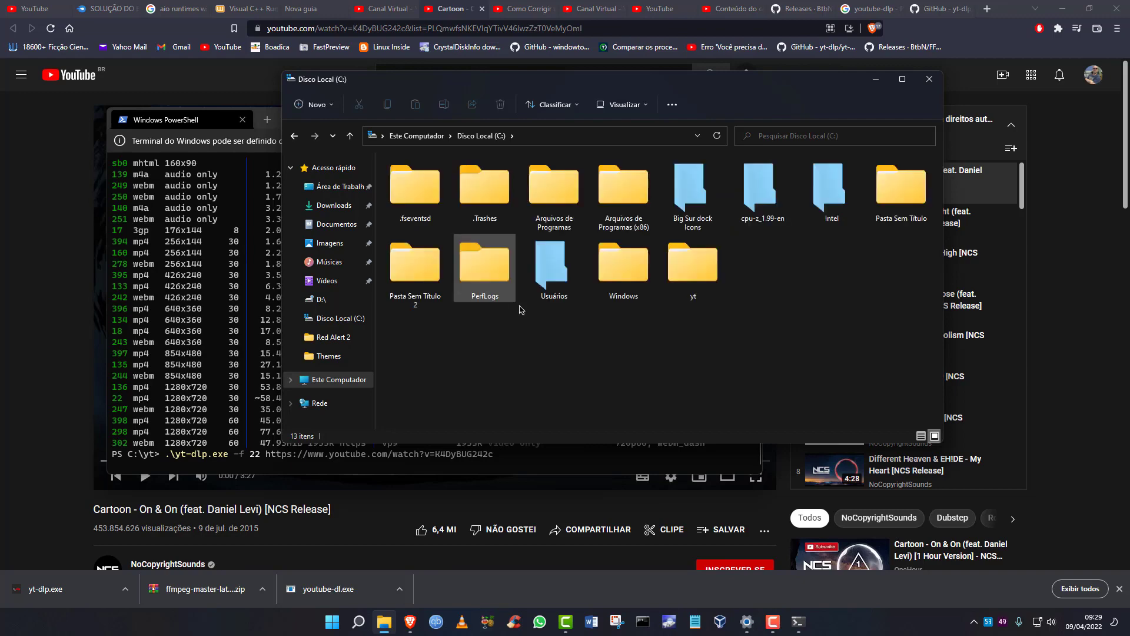
double_click(686, 268)
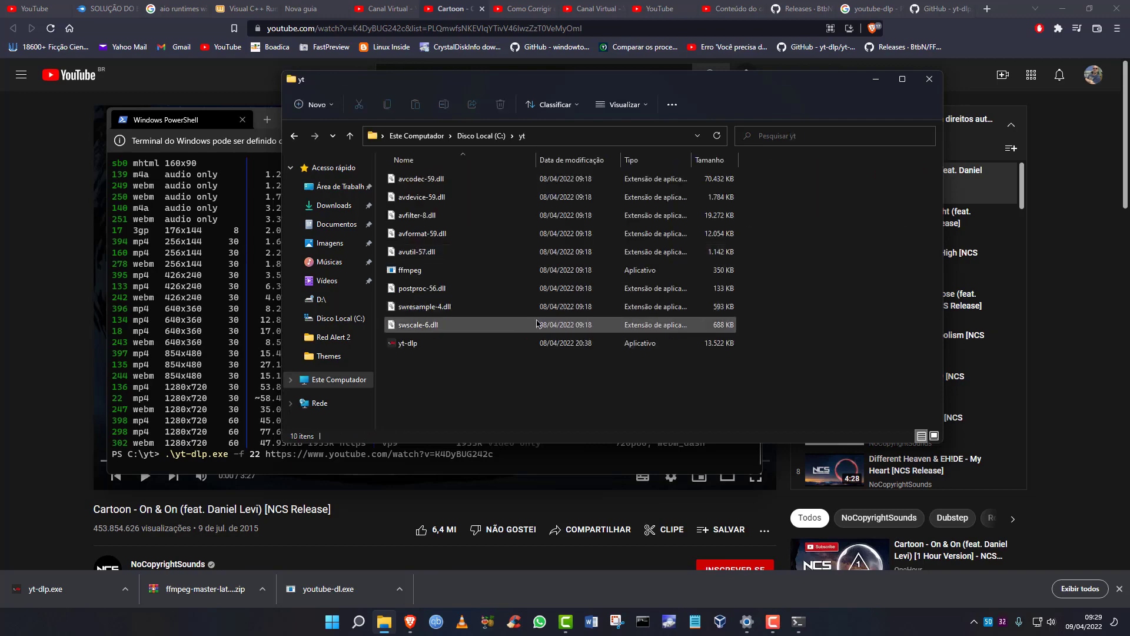
left_click(876, 79)
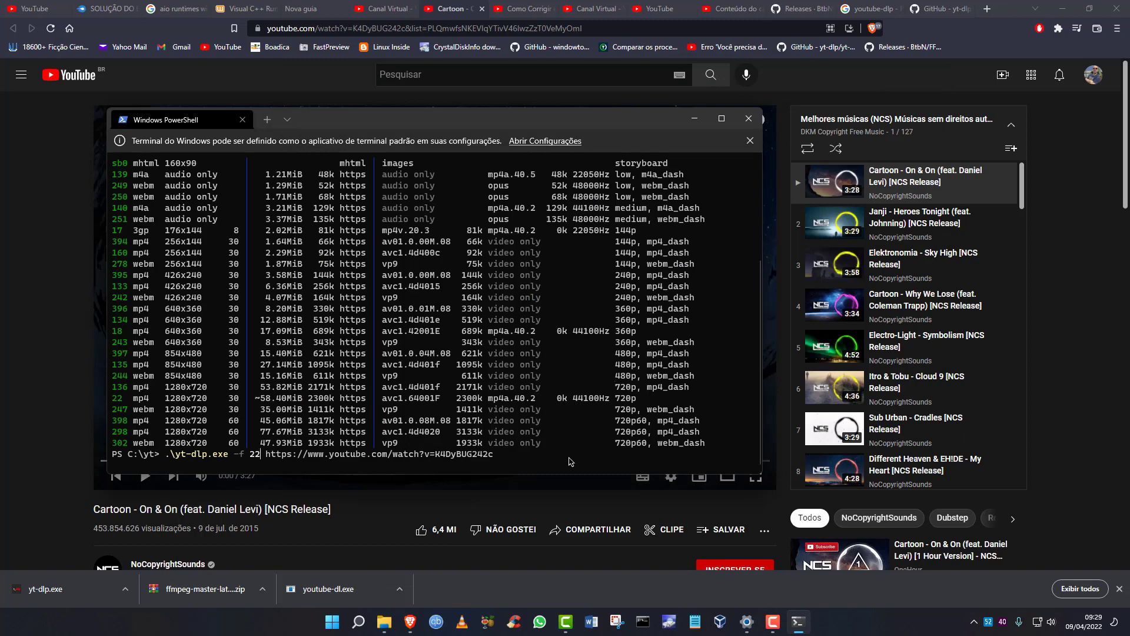
key("Return")
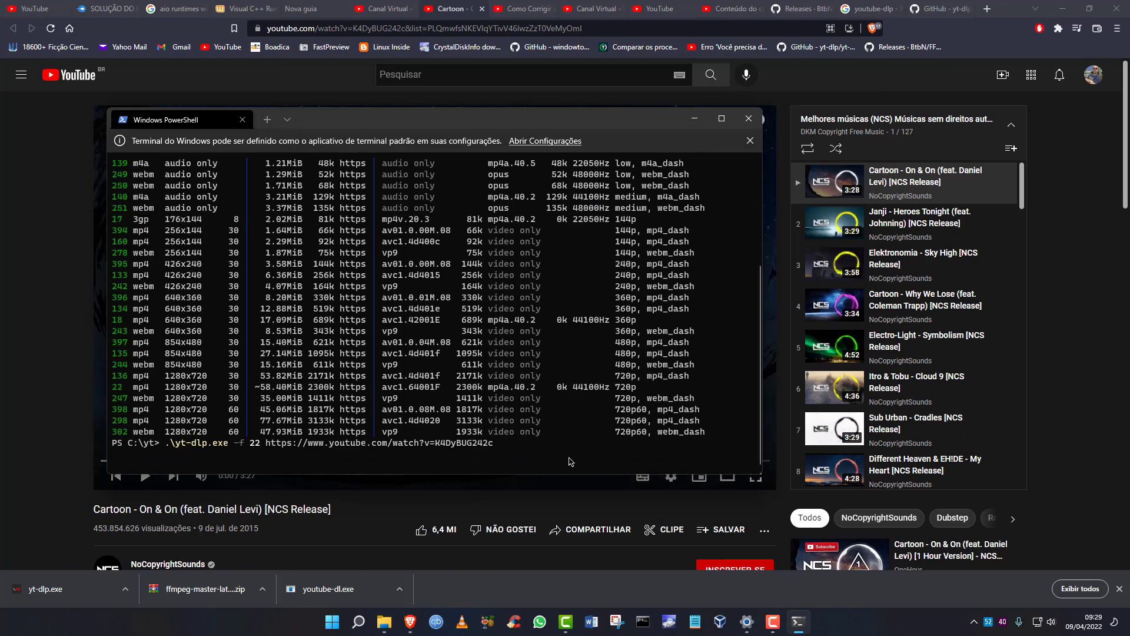